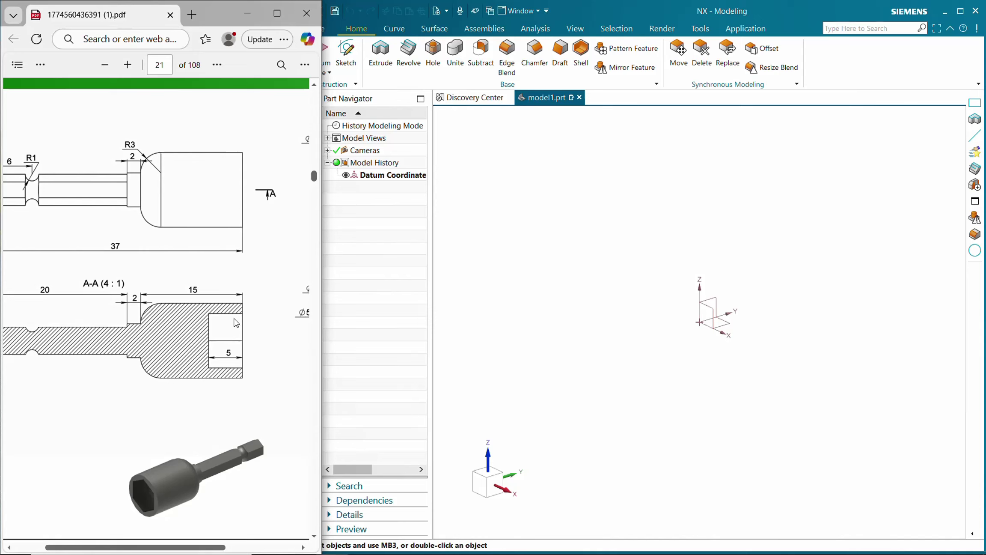
- Check the socket's end views in the reference drawing, and start a sketch on the Right principal plane
drag(147, 546, 198, 547)
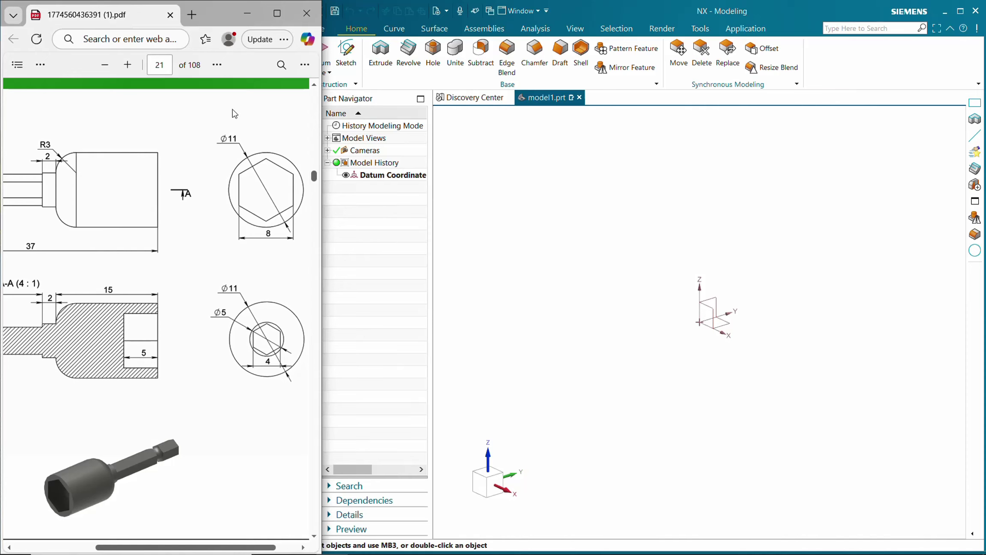
click(483, 178)
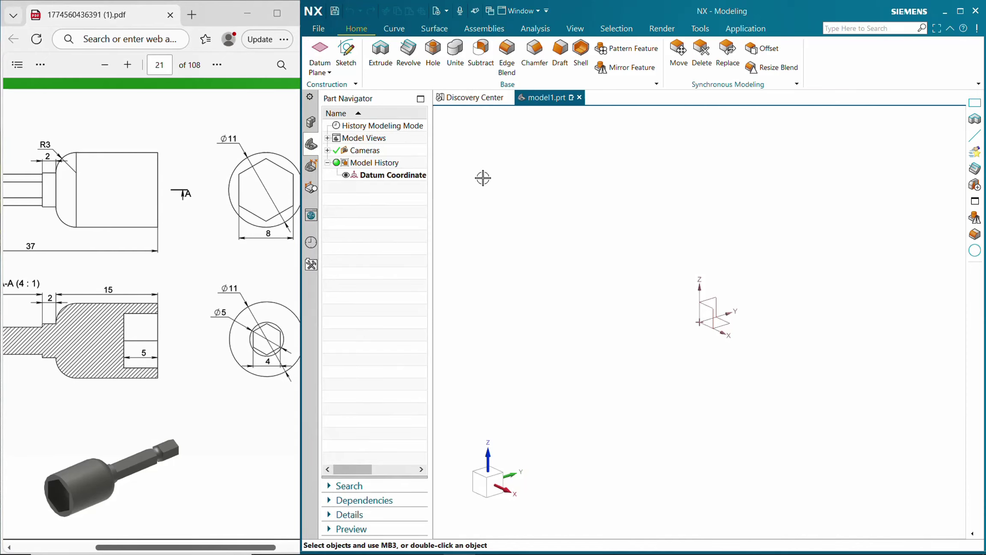
click(348, 53)
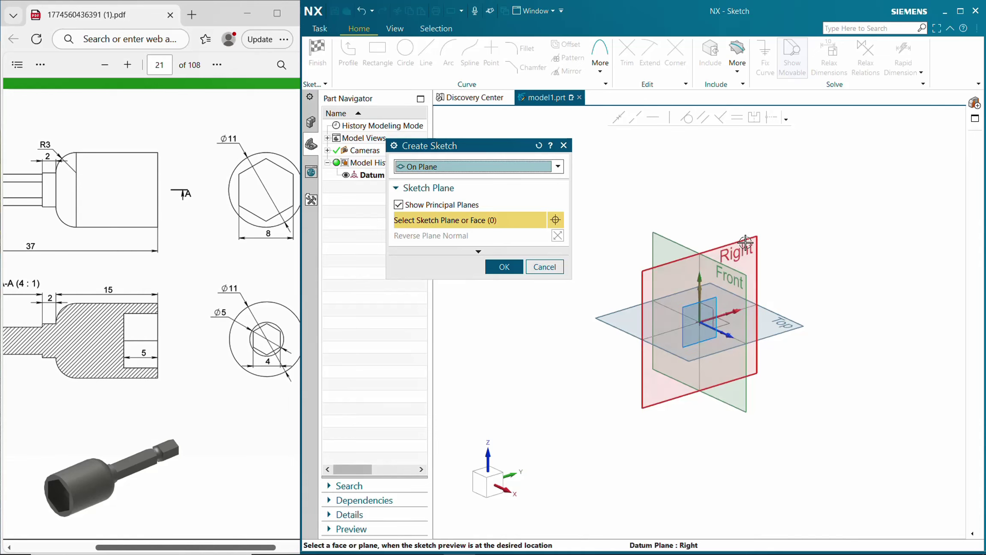
click(735, 258)
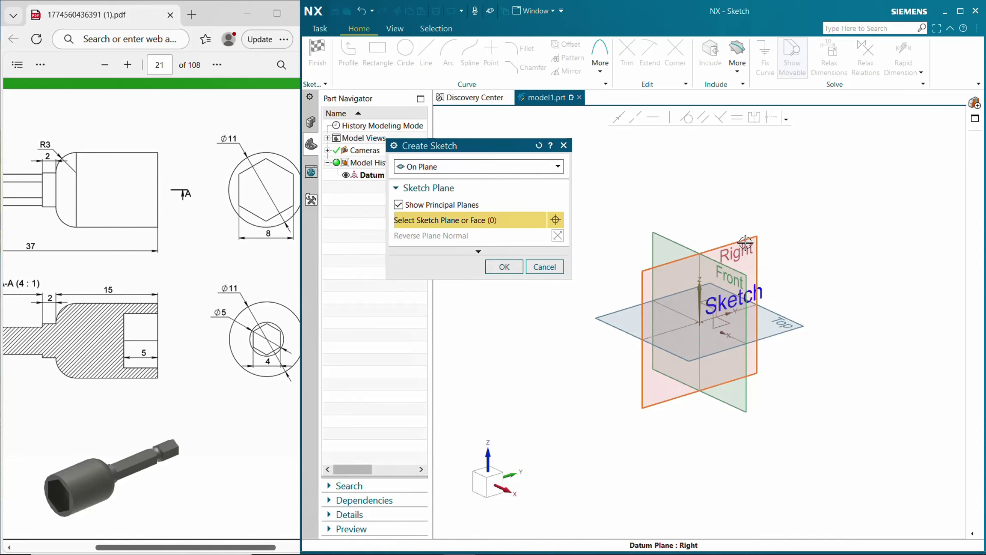
click(511, 267)
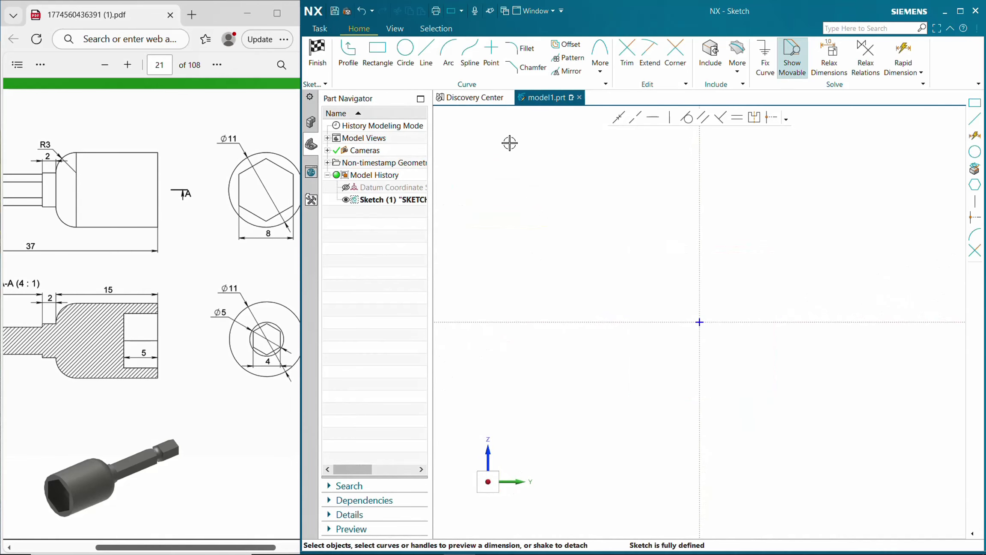
- Sketch a rectangle from the origin, about 14 wide and 5.5 high, and move its height dimension clear of the shape
click(378, 55)
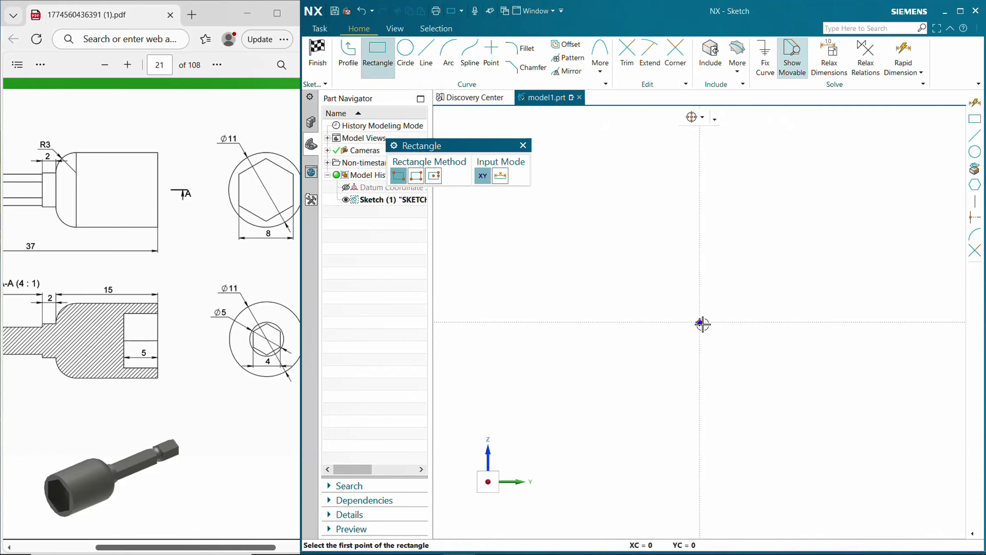
click(698, 323)
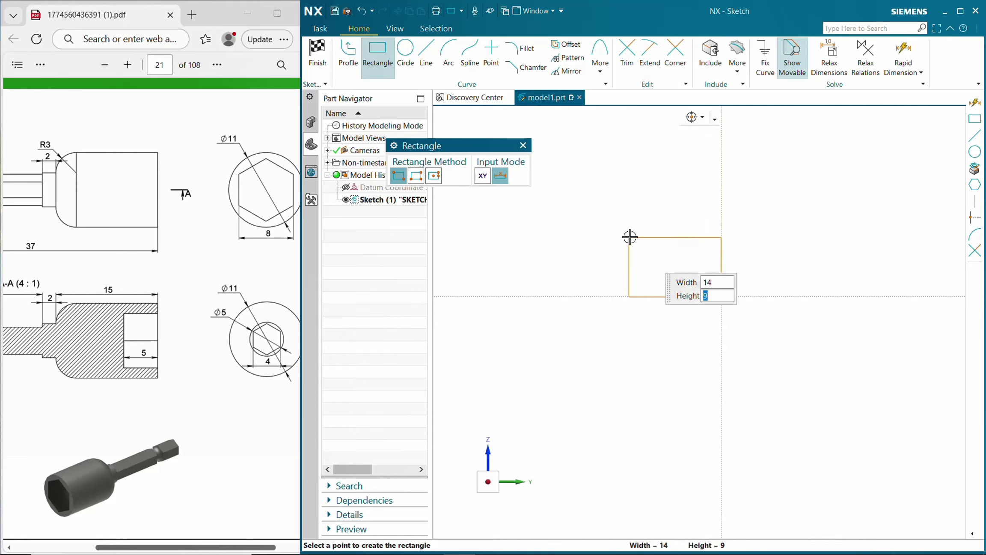
key(Tab)
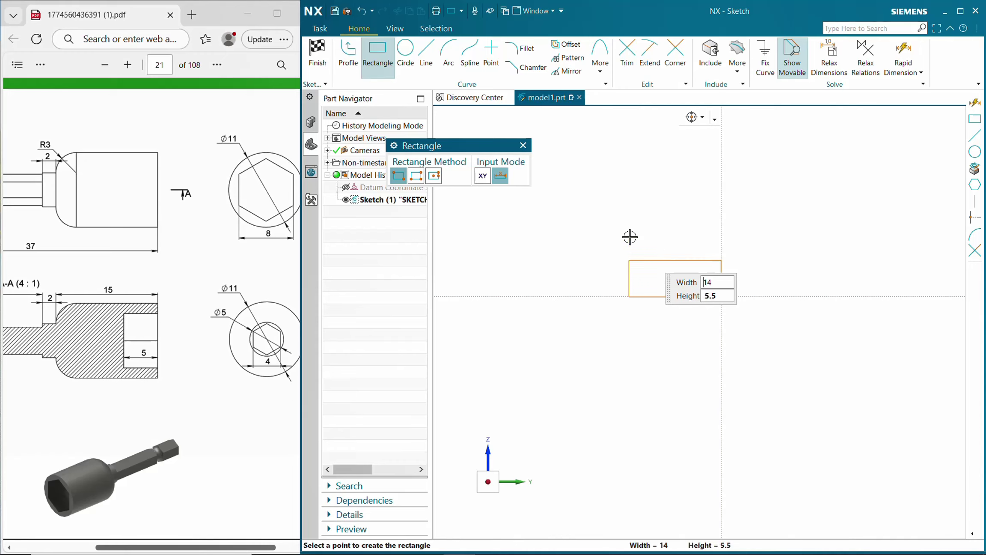
key(Return)
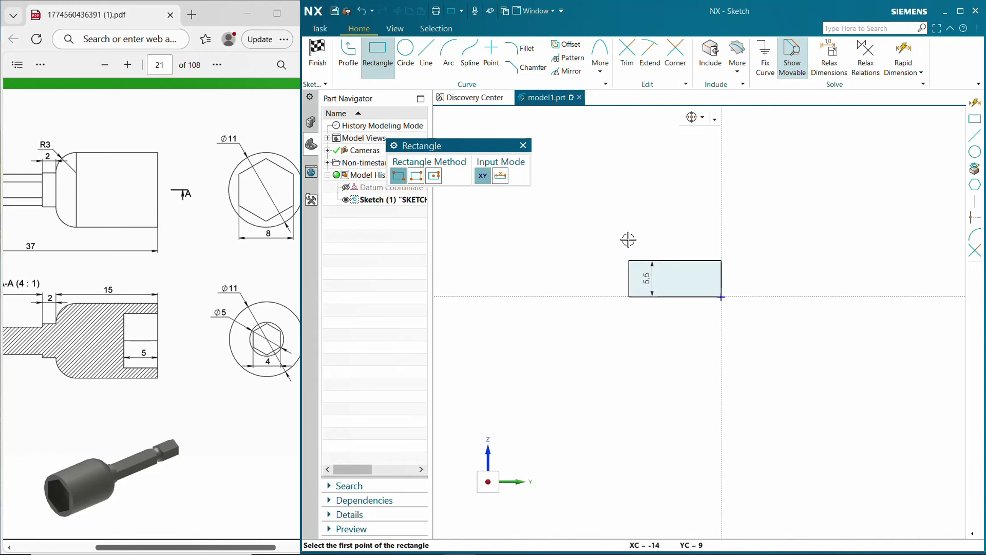
key(Escape)
drag(644, 277, 561, 281)
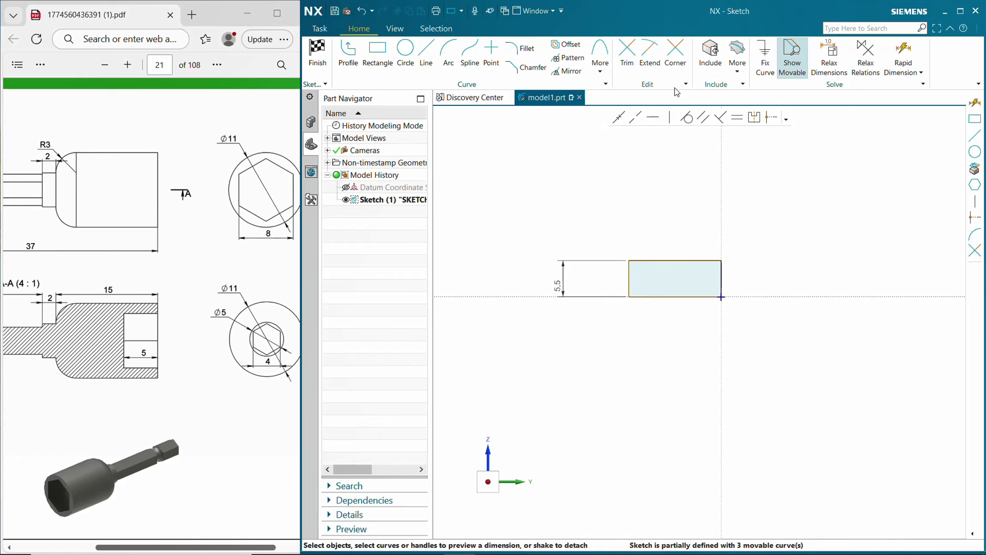
- Add a horizontal Rapid Dimension across the rectangle's upper corners and set it to 15
click(908, 48)
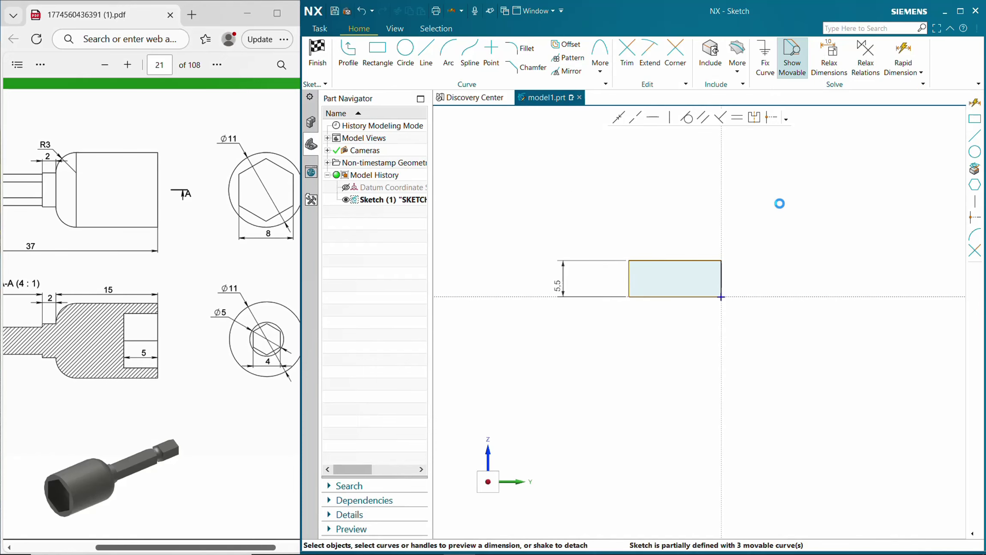
click(632, 260)
click(519, 294)
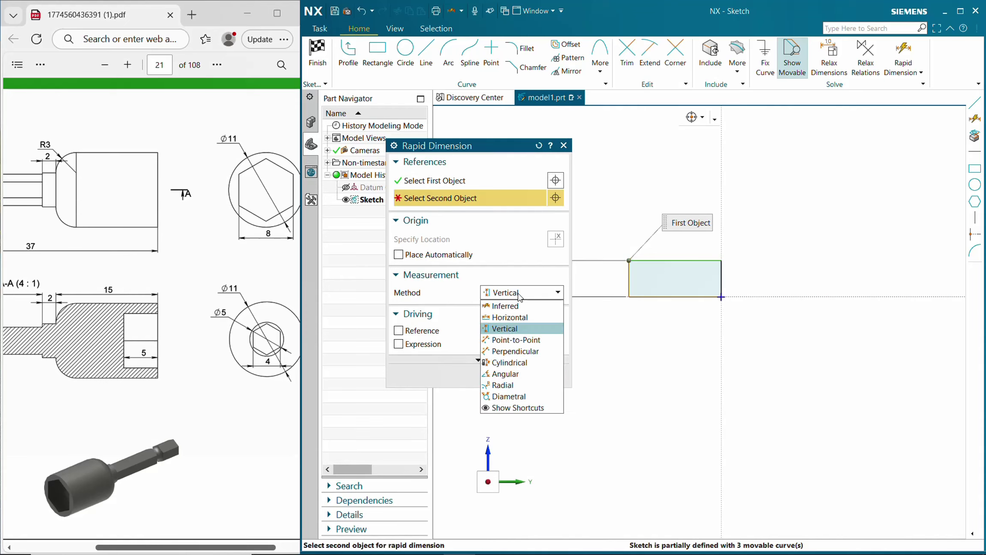
click(540, 317)
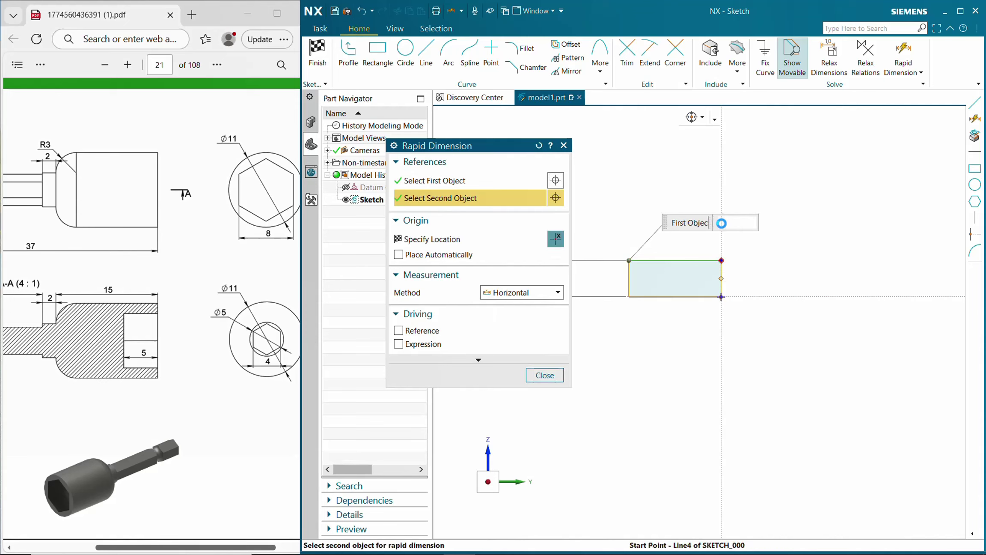
click(722, 259)
click(693, 197)
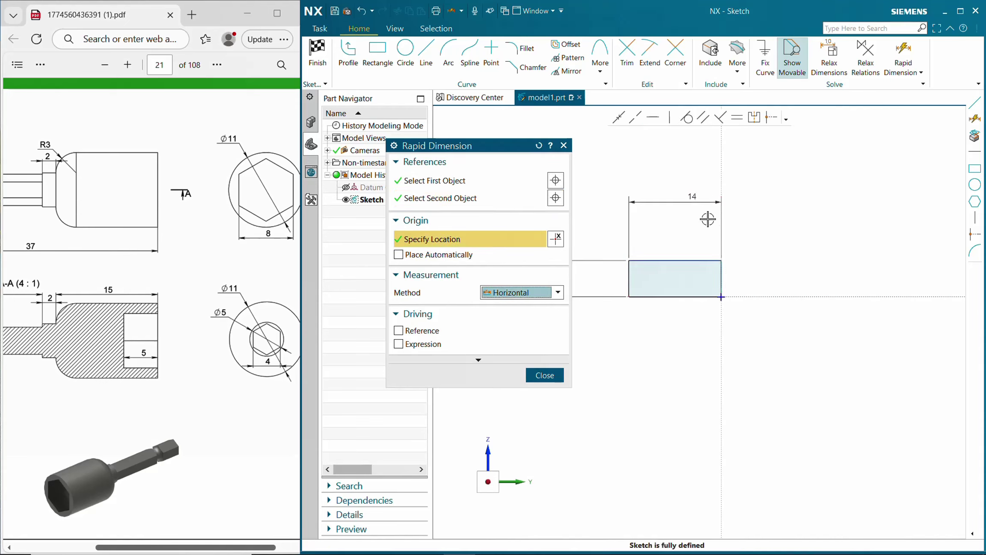
key(Escape)
double_click(691, 196)
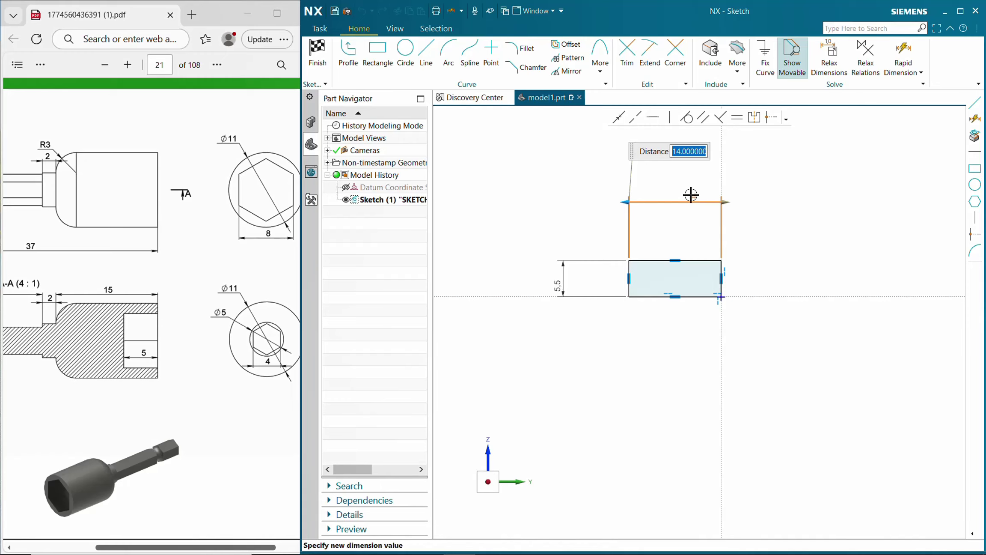
text(15)
key(Return)
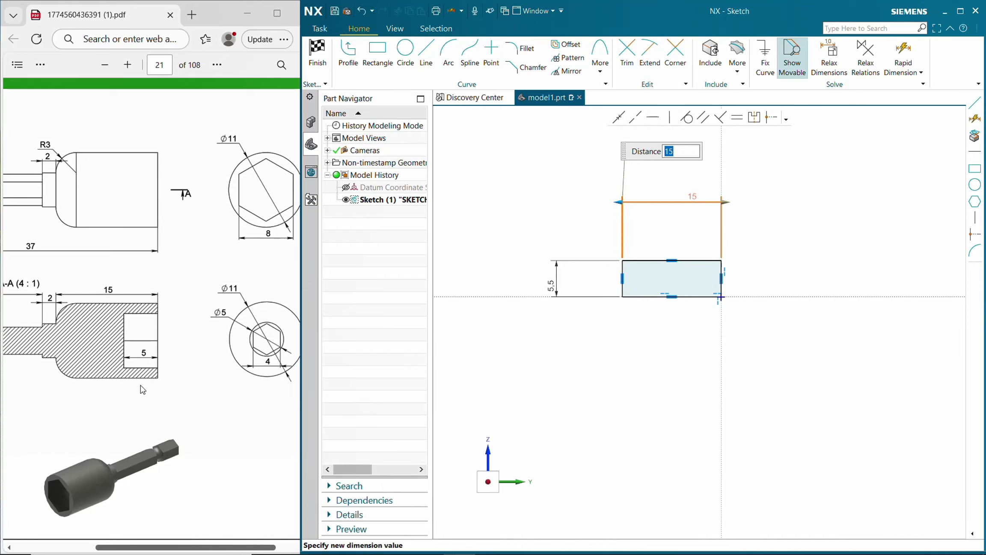
- Sketch a second rectangle 2 wide and 2.5 high, adjoining the first one's lower corner away from the origin, and finish the sketch
click(76, 367)
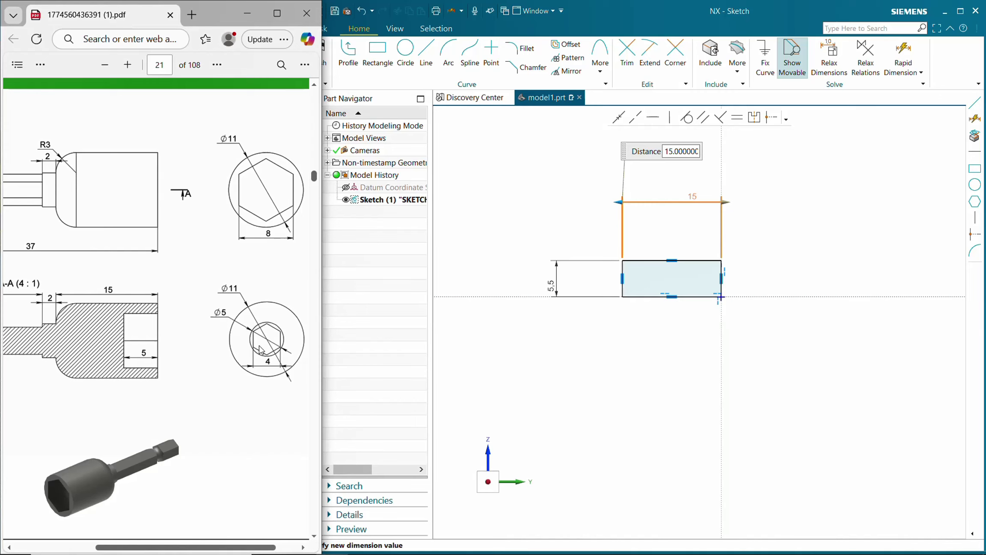
click(378, 56)
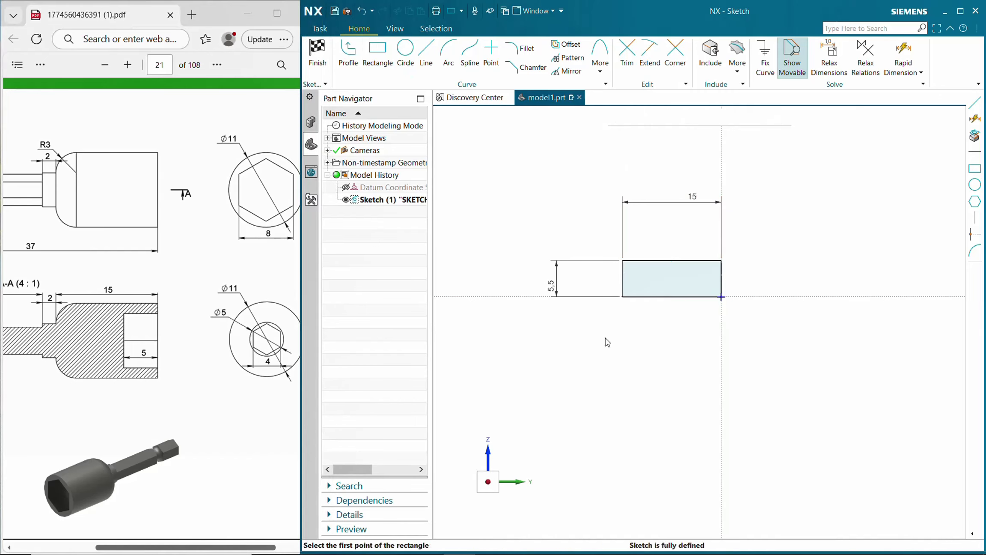
click(623, 296)
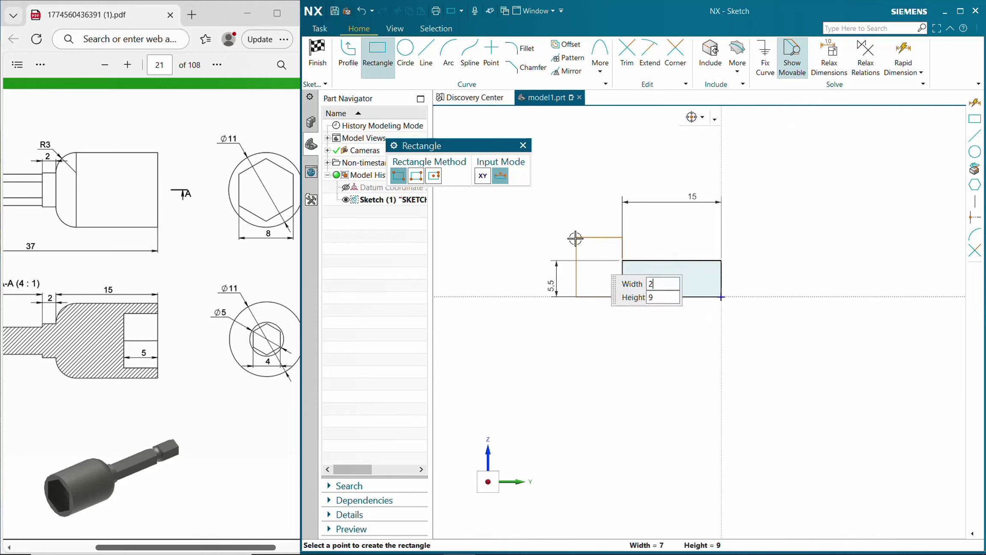
key(Tab)
key(Return)
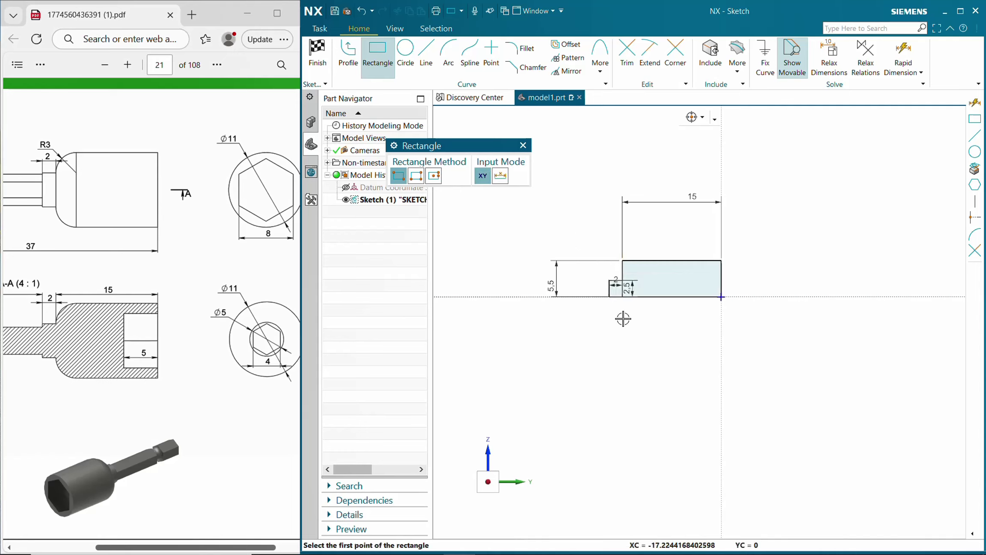
mouse_move(577, 312)
middle_down()
mouse_move(611, 339)
mouse_move(607, 309)
middle_up()
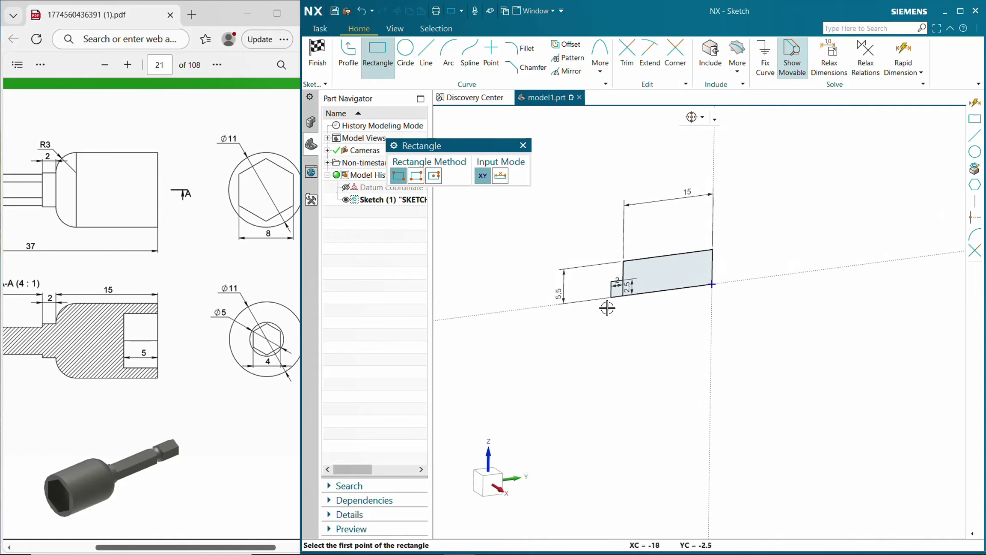
scroll(629, 280, down, 4)
scroll(640, 266, up, 5)
scroll(598, 275, up, 3)
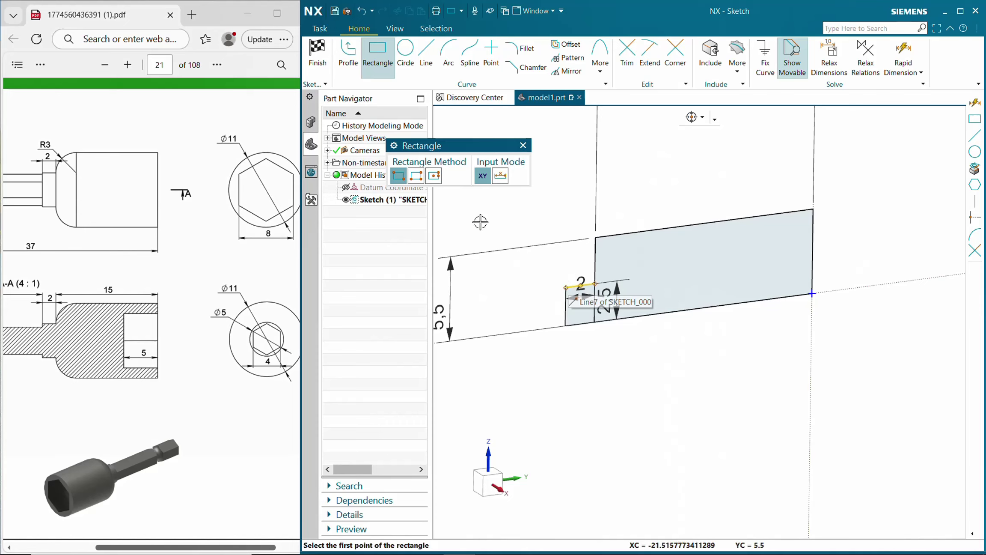
click(317, 50)
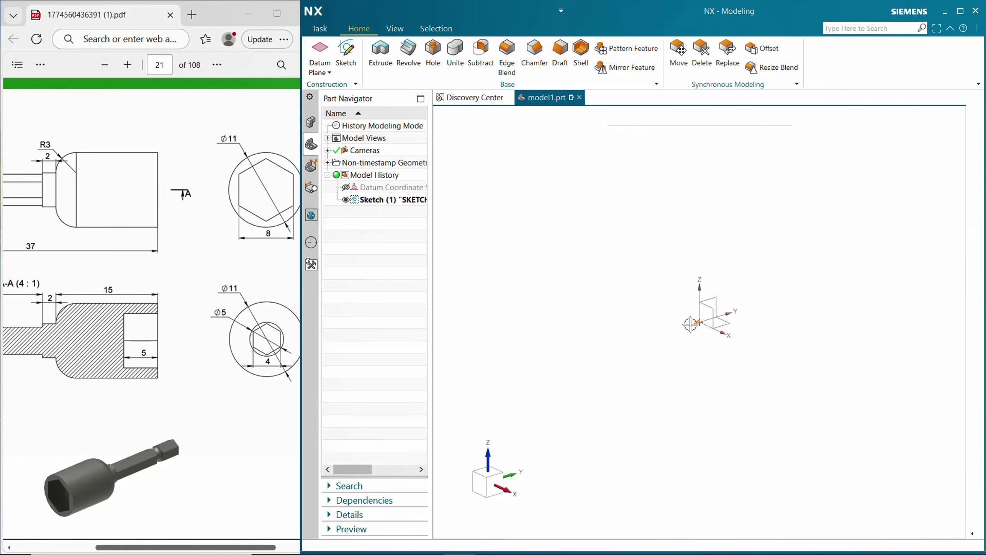
- Revolve the sketched profile 360° about its long base line on the horizontal axis
scroll(662, 368, up, 5)
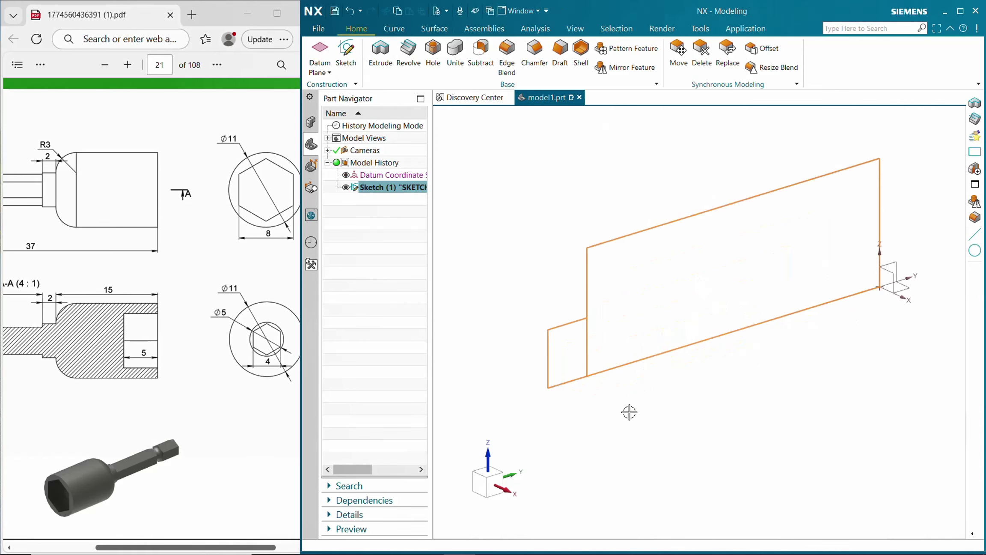
click(405, 51)
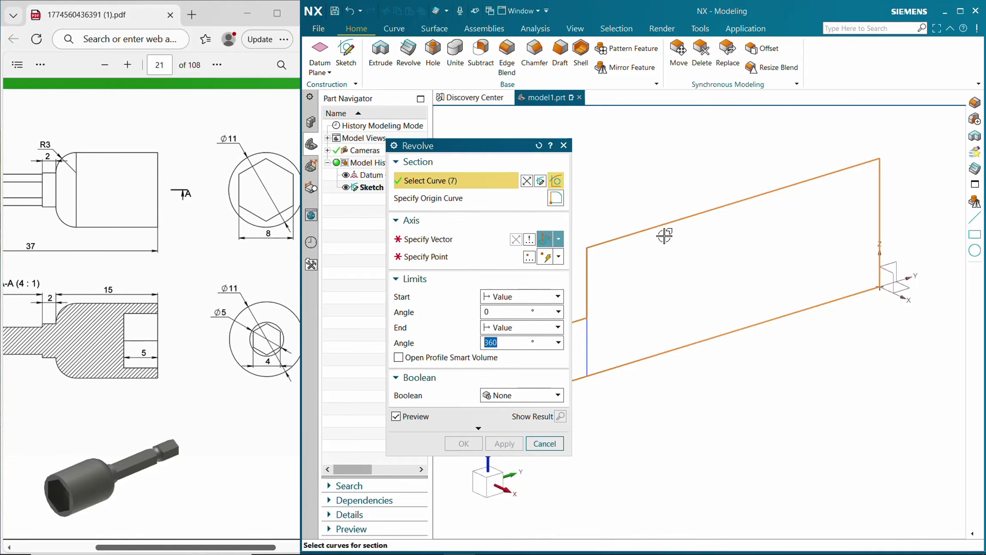
scroll(708, 293, up, 2)
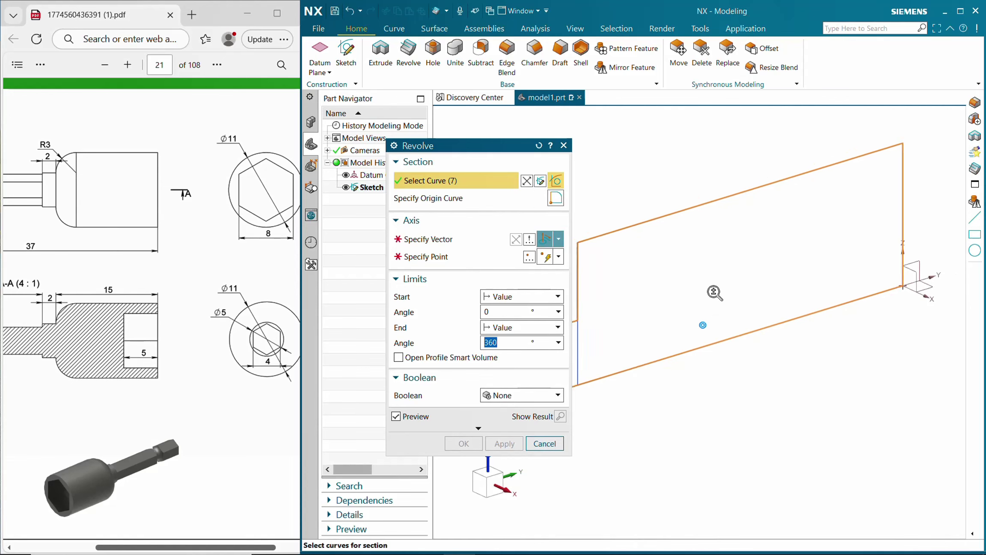
scroll(669, 302, down, 2)
click(458, 244)
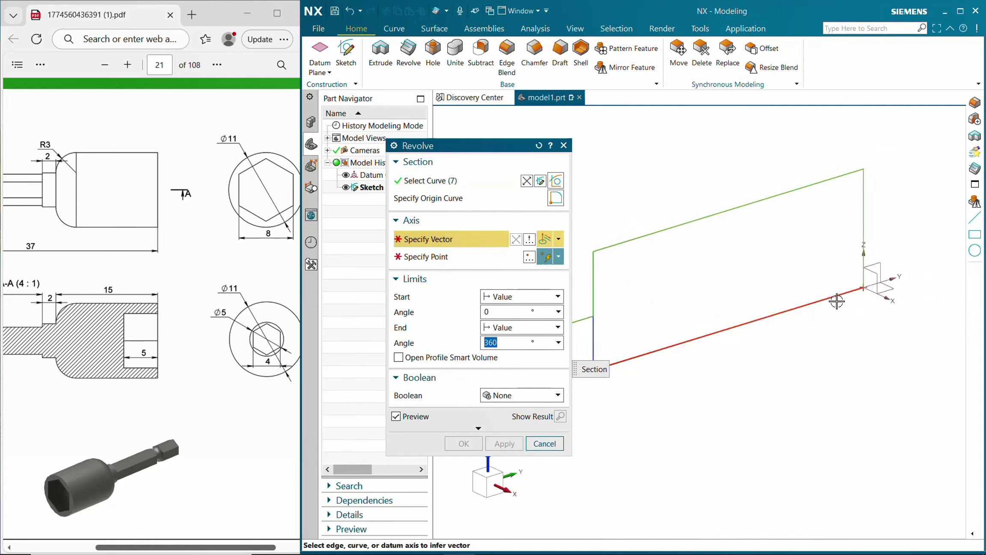
click(837, 302)
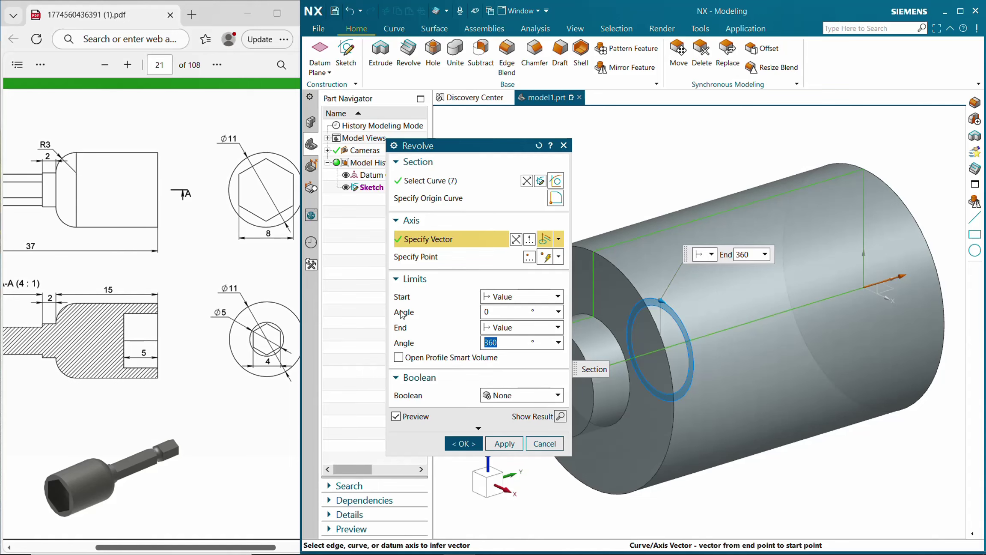
click(463, 443)
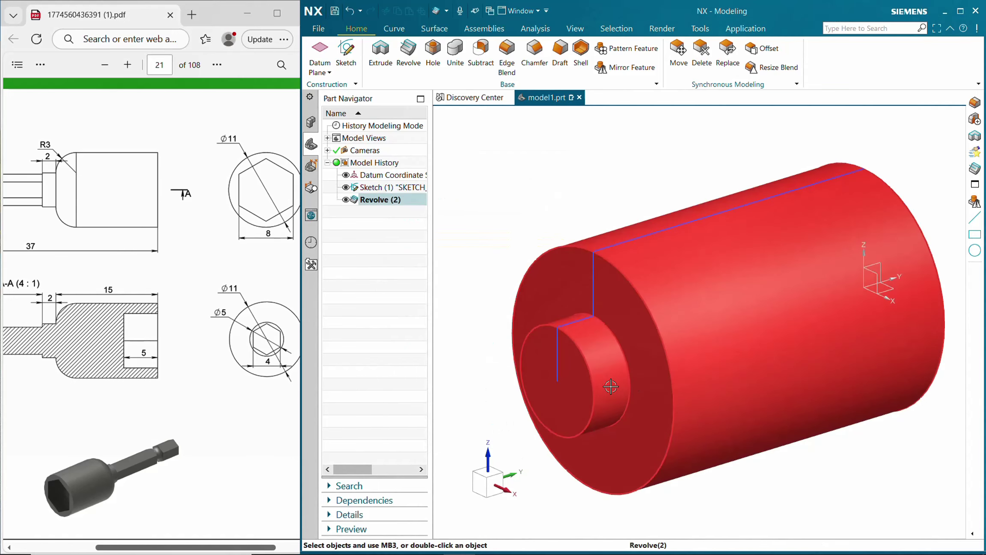
- Start a new sketch on the large circular end face of the revolved body, opposite the small collar
middle_drag(535, 362, 548, 337)
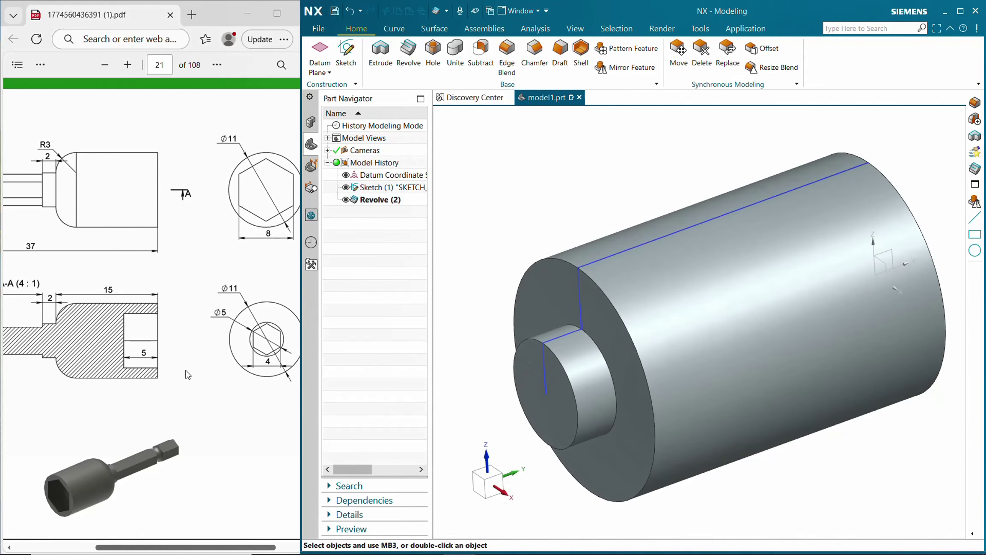
click(222, 321)
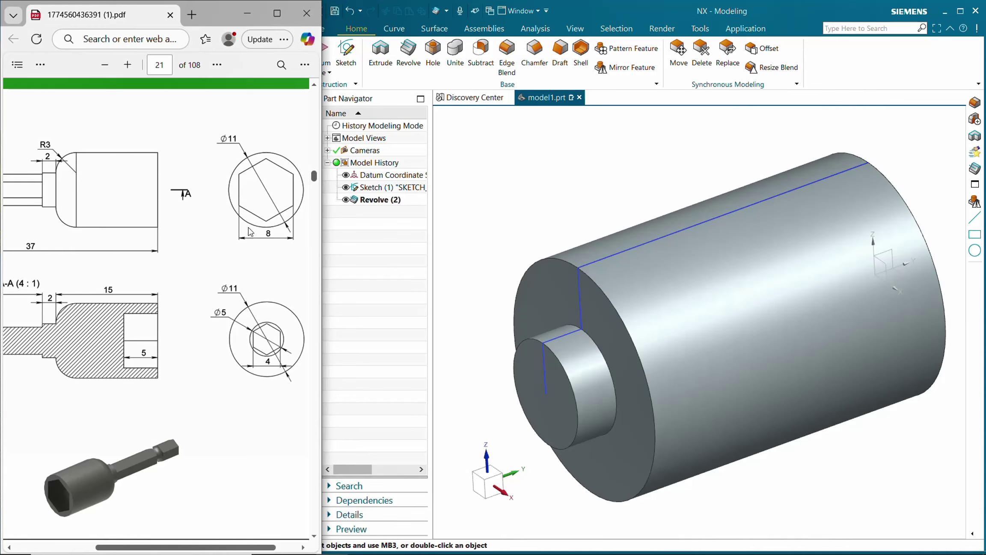
middle_drag(685, 308, 727, 286)
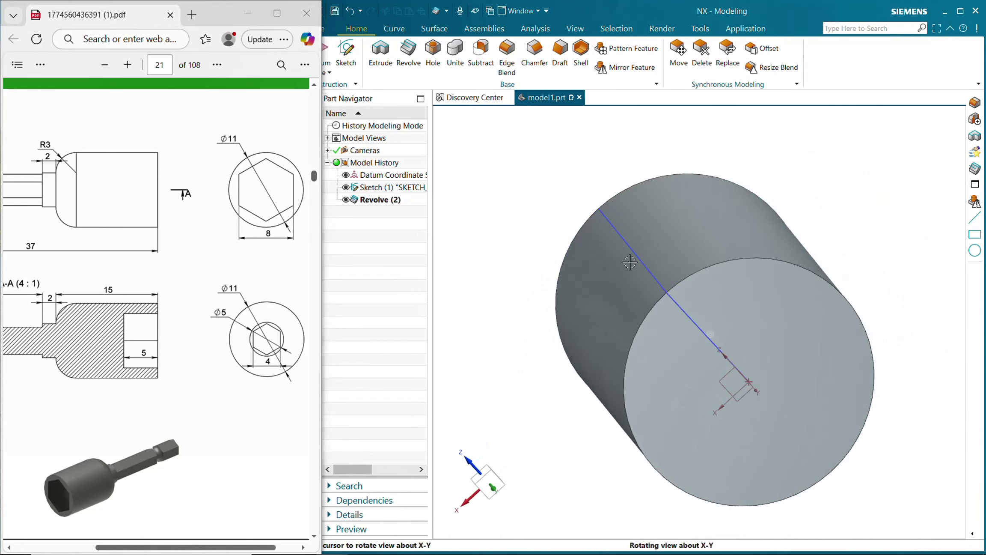
click(346, 55)
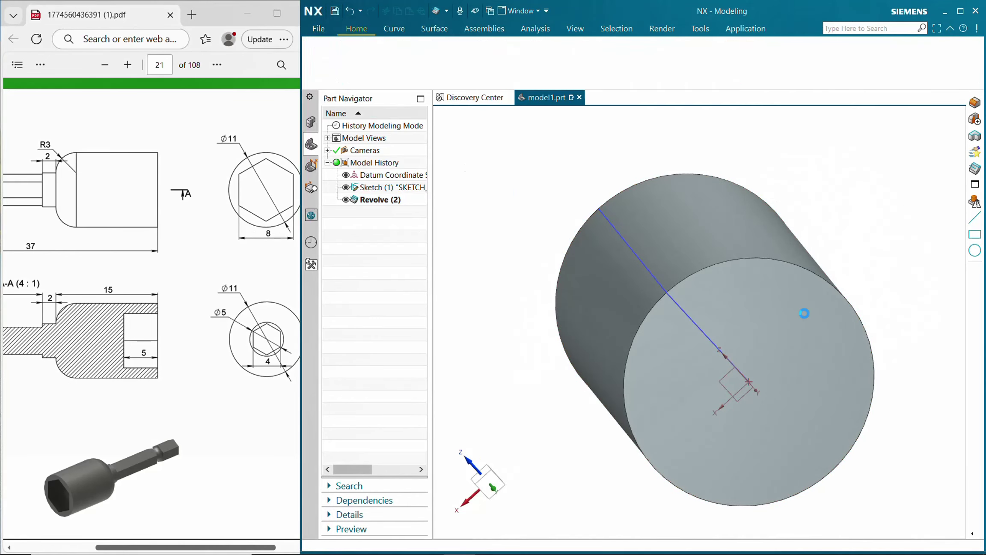
click(784, 297)
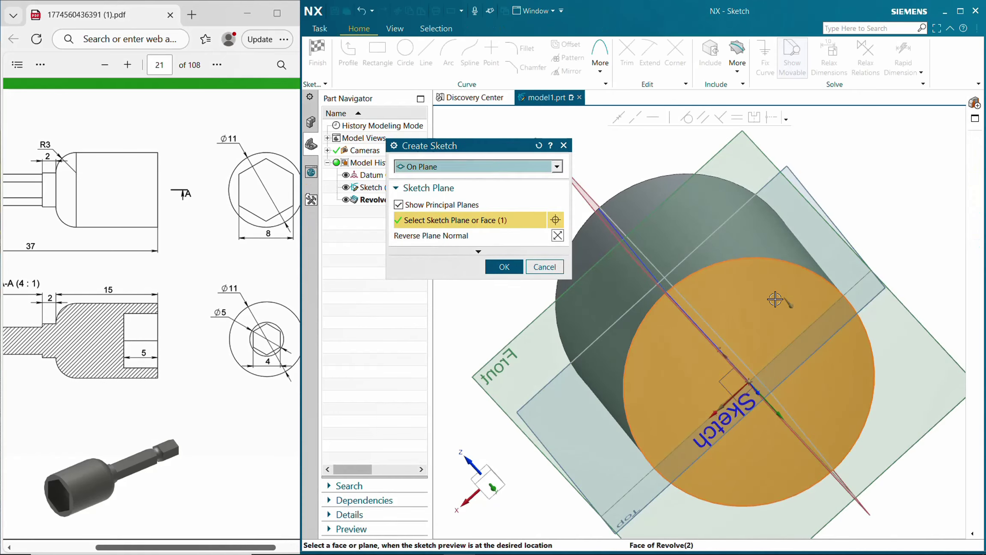
click(504, 266)
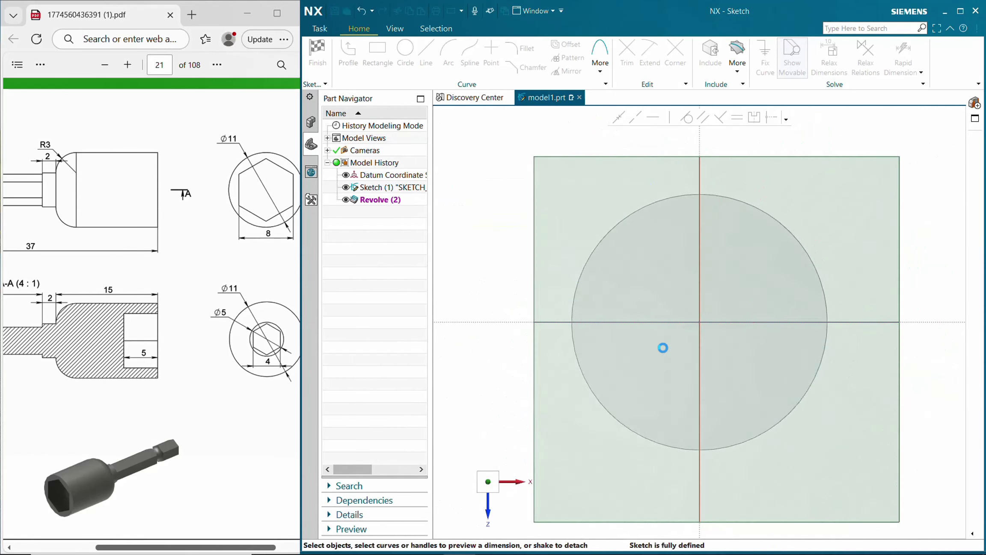
- Sketch a six-sided polygon with an inscribed radius of 4 mm and 0° rotation centred on the large end face, and finish the sketch
click(606, 72)
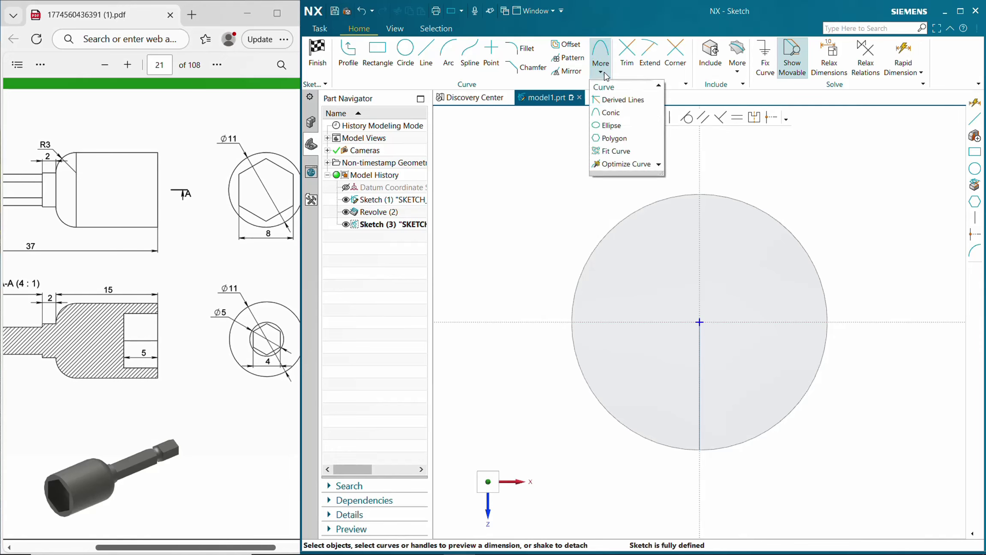
click(610, 139)
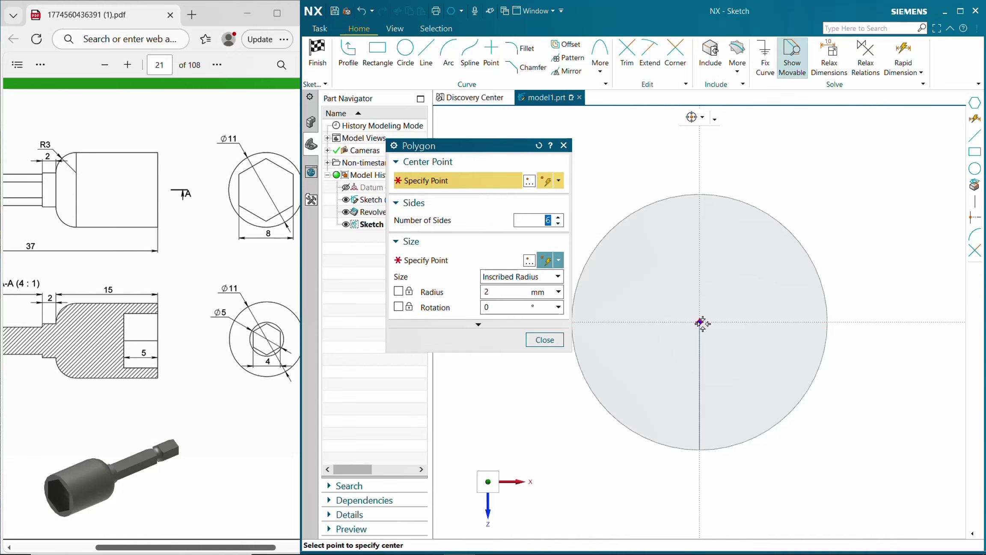
click(701, 322)
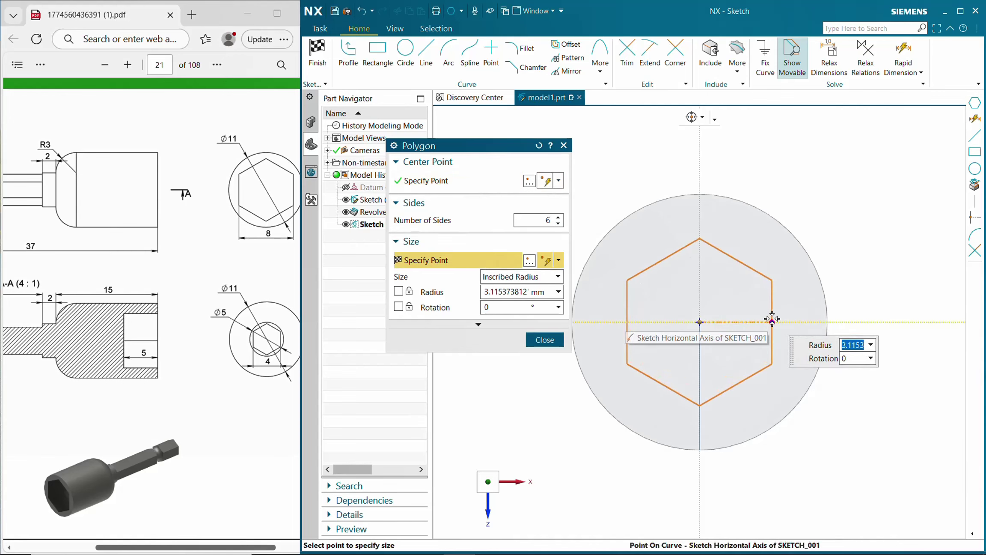
text(4)
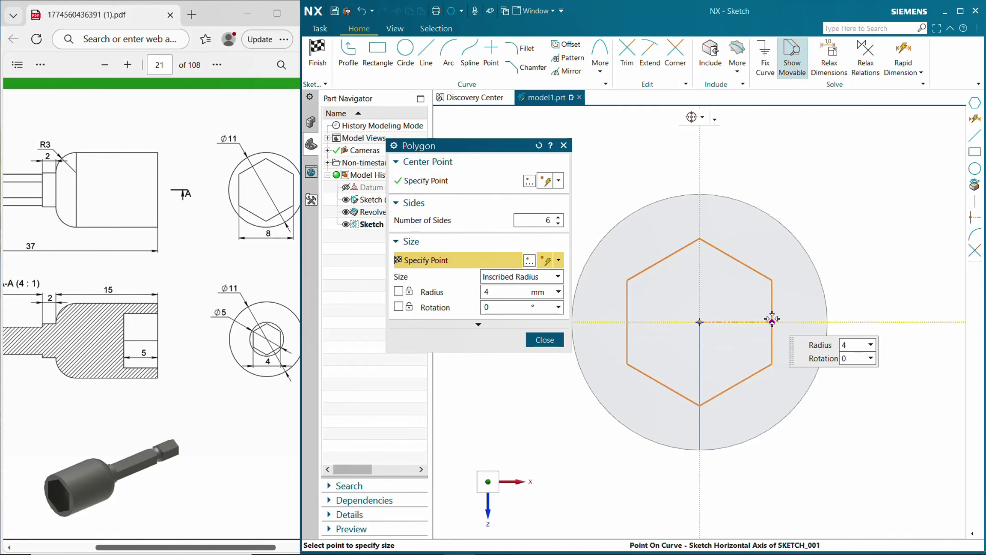
key(Return)
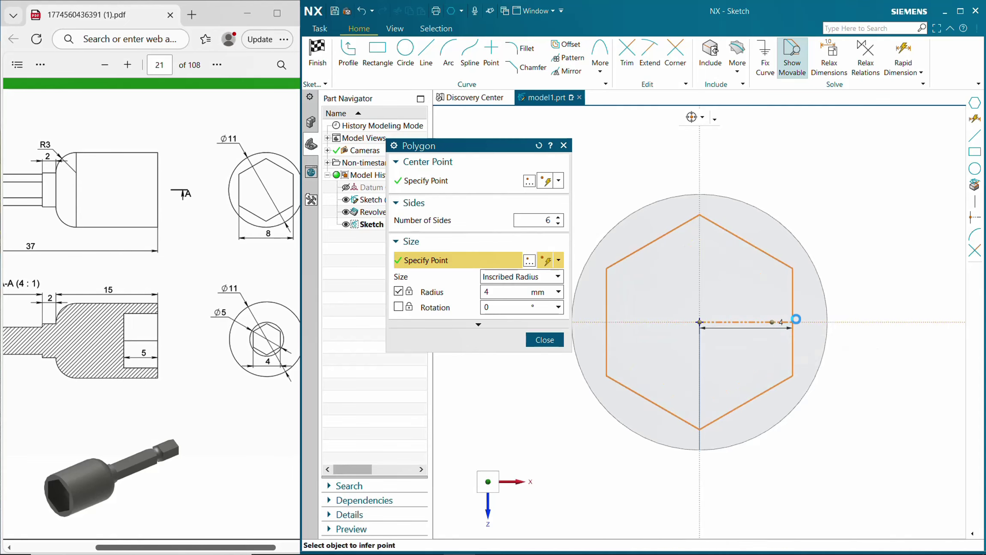
click(545, 339)
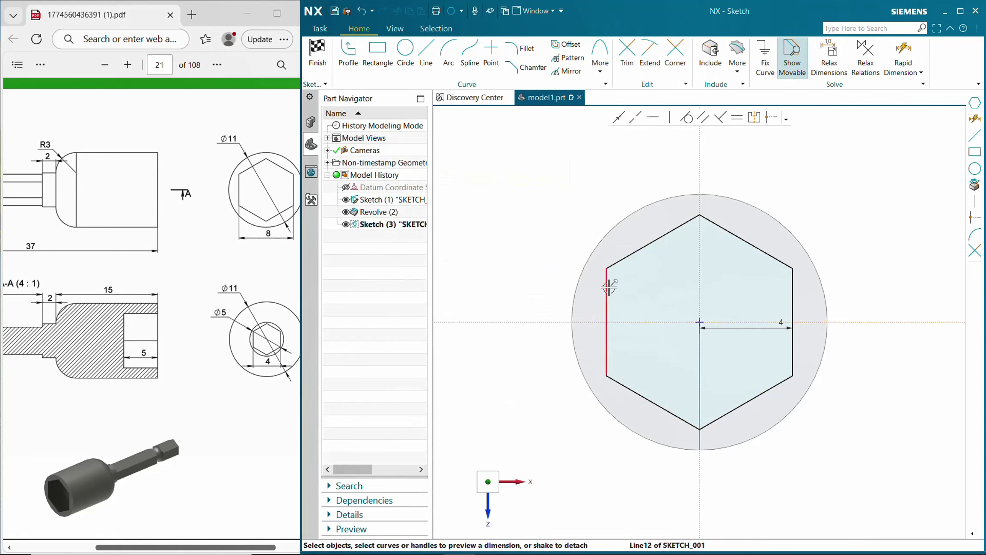
middle_drag(609, 281, 635, 305)
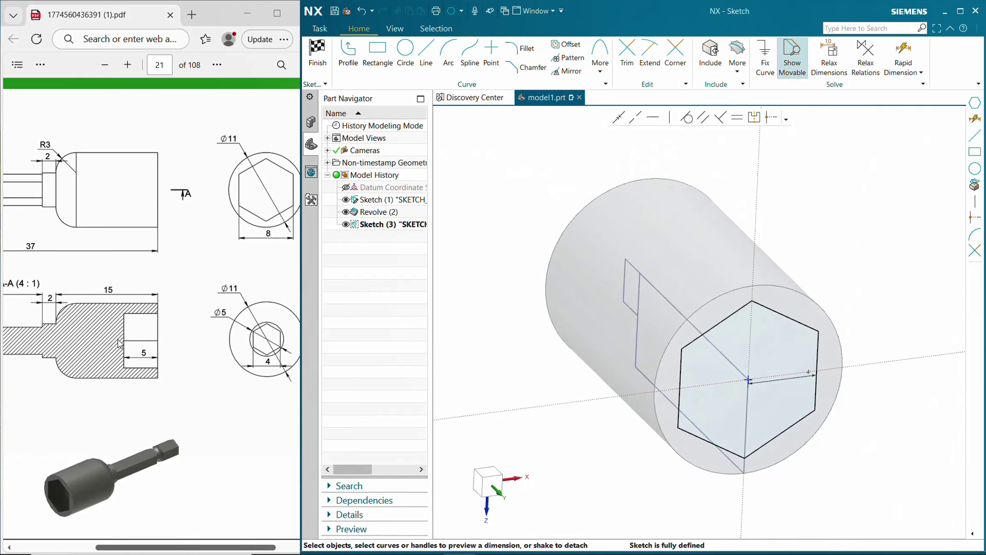
click(318, 53)
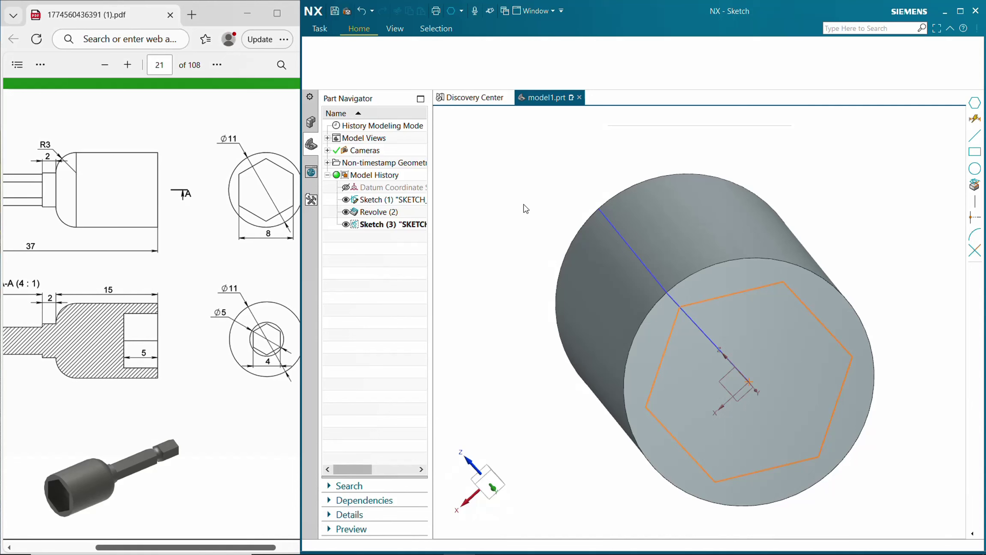
- Extrude the hexagon sketch from 0 to -5 mm into the revolved body with Subtract to cut the socket
middle_drag(568, 227, 567, 208)
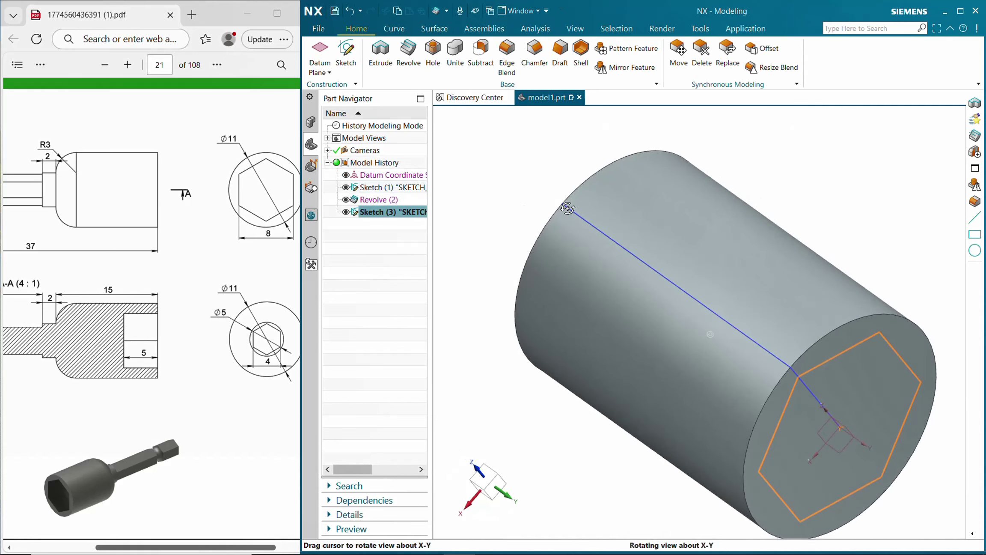
click(380, 52)
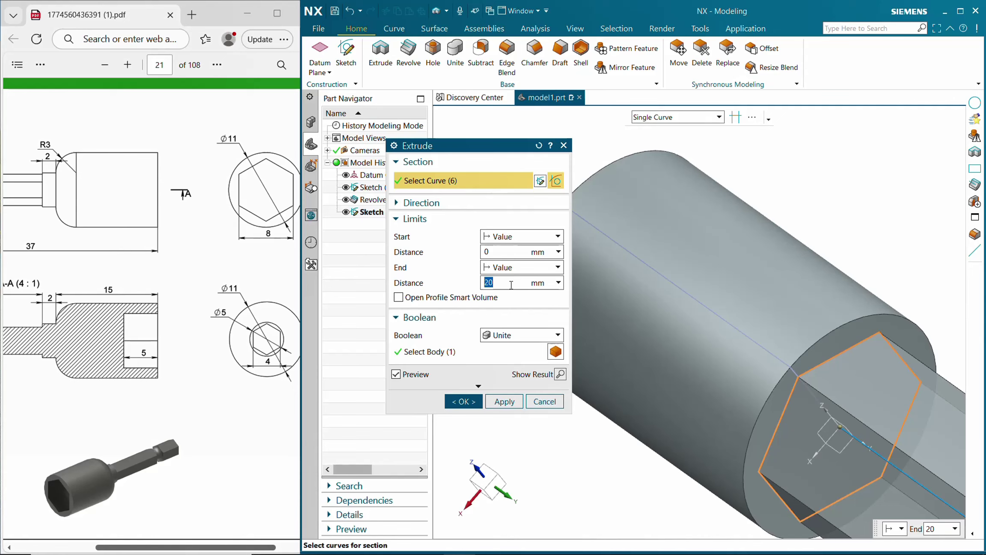
text(-5)
click(525, 337)
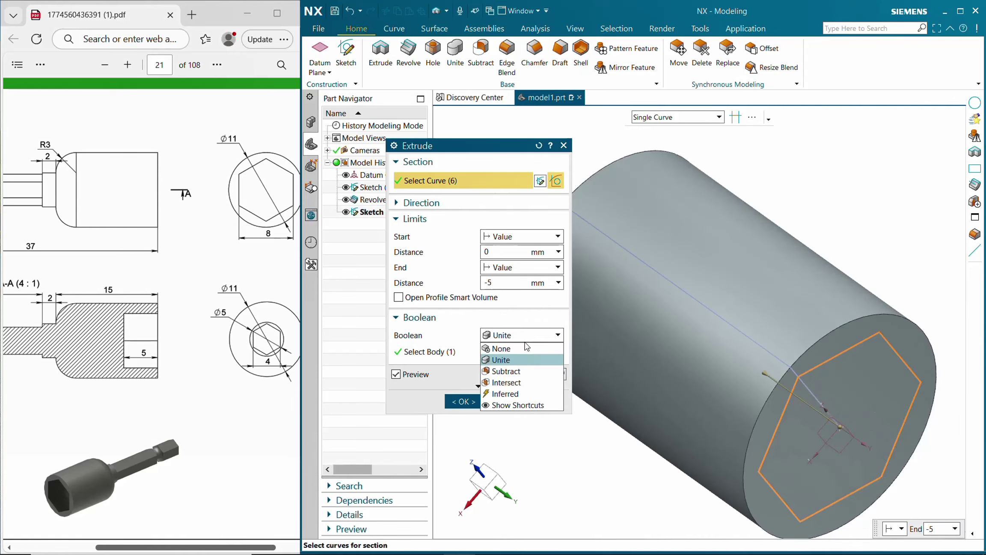
click(510, 371)
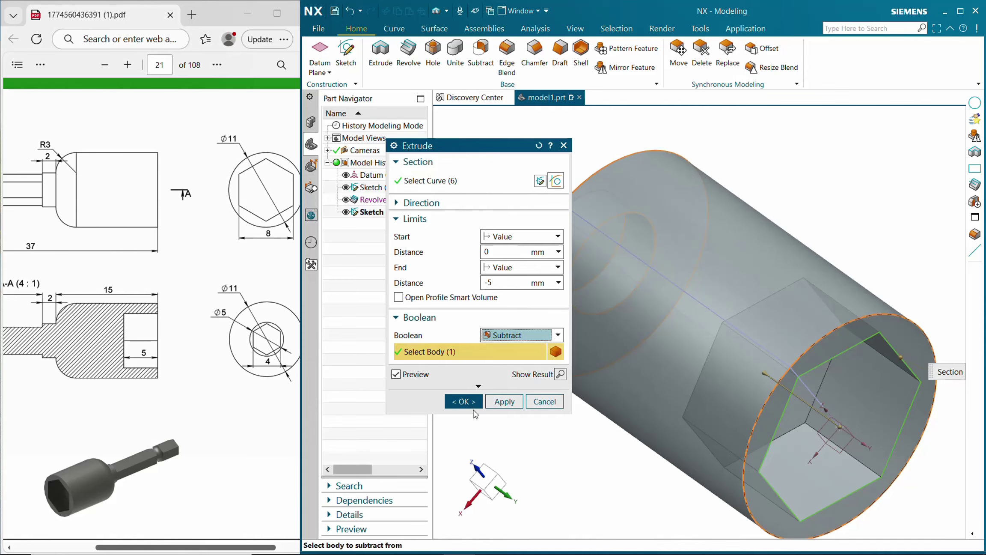
click(464, 402)
- Apply a 3 mm circular Edge Blend to the large cylinder's outer edge at the small collar end
scroll(753, 334, down, 3)
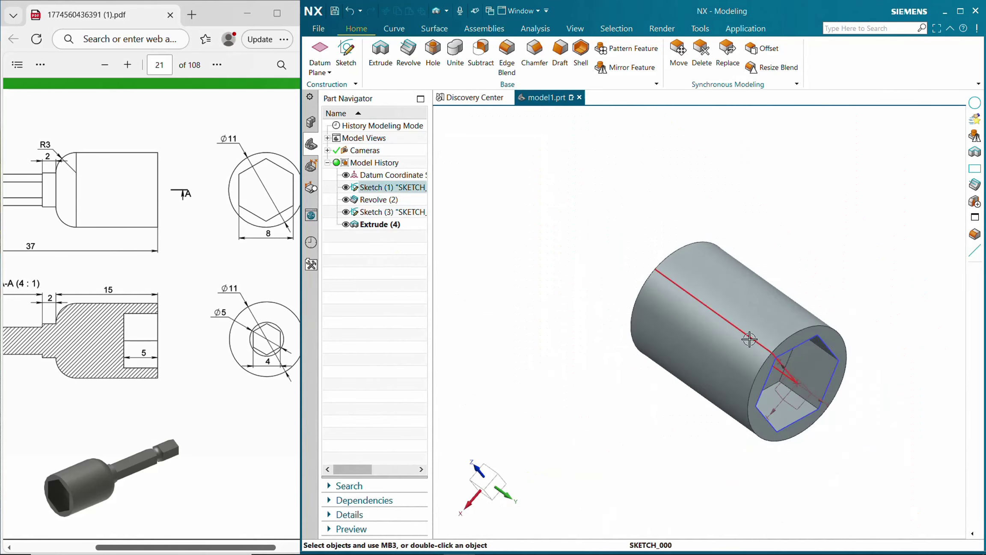
middle_drag(750, 339, 416, 385)
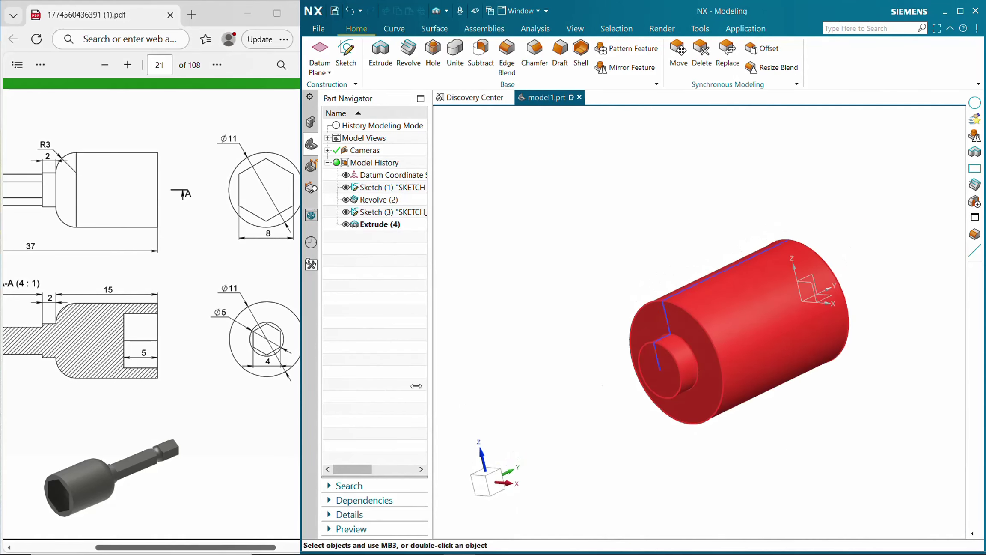
click(186, 400)
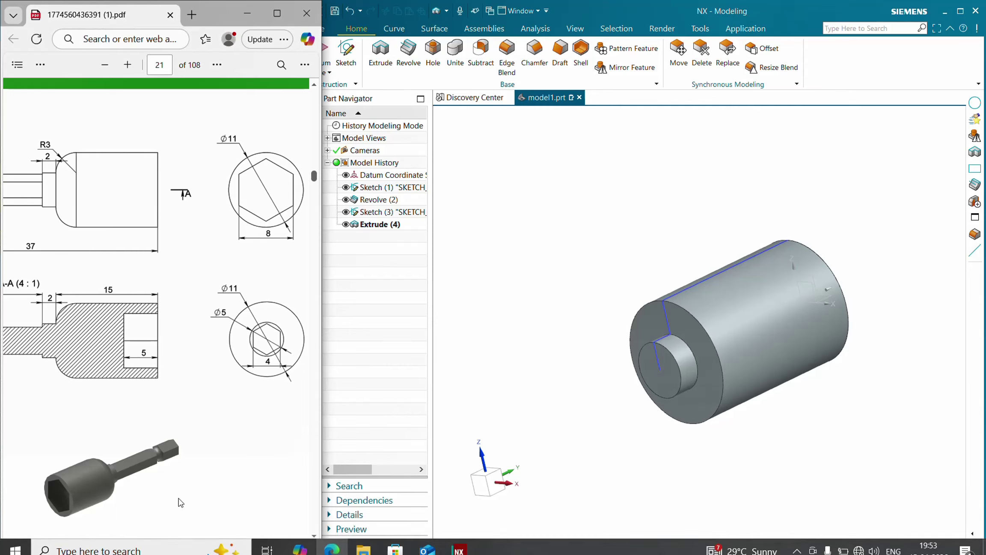
middle_drag(724, 331, 687, 322)
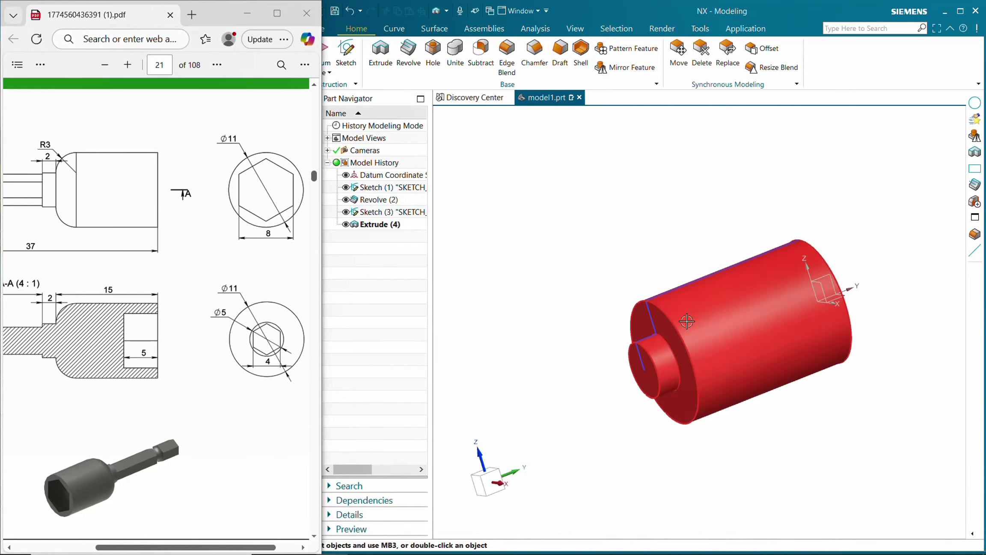
click(510, 47)
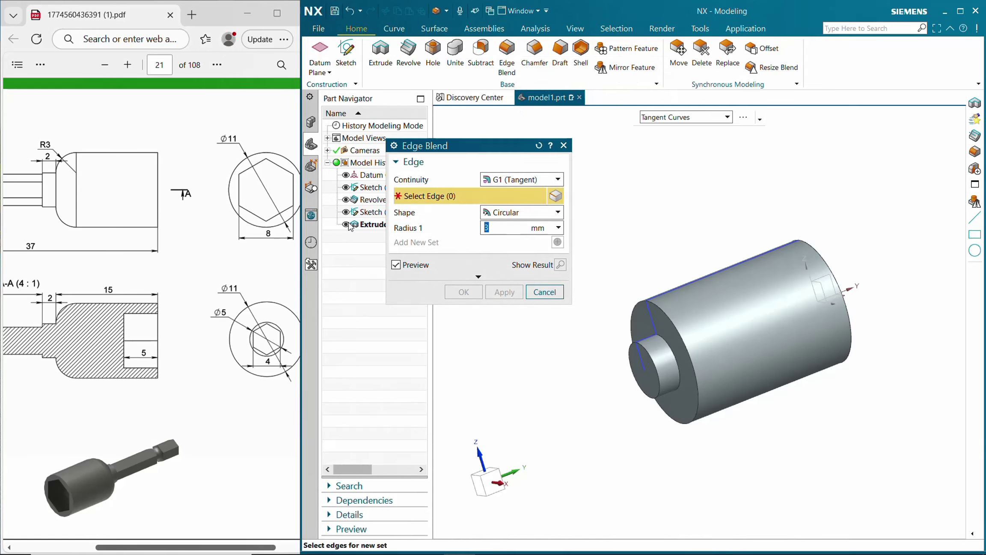
click(661, 313)
click(462, 292)
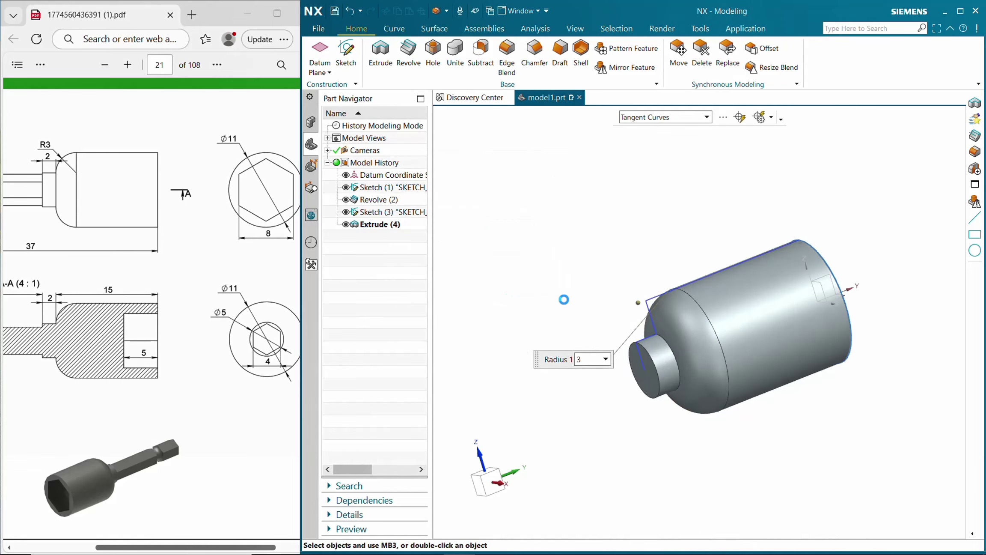
- Hide the revolve profile sketch, the socket hexagon sketch and the datum coordinate system
click(346, 212)
click(345, 188)
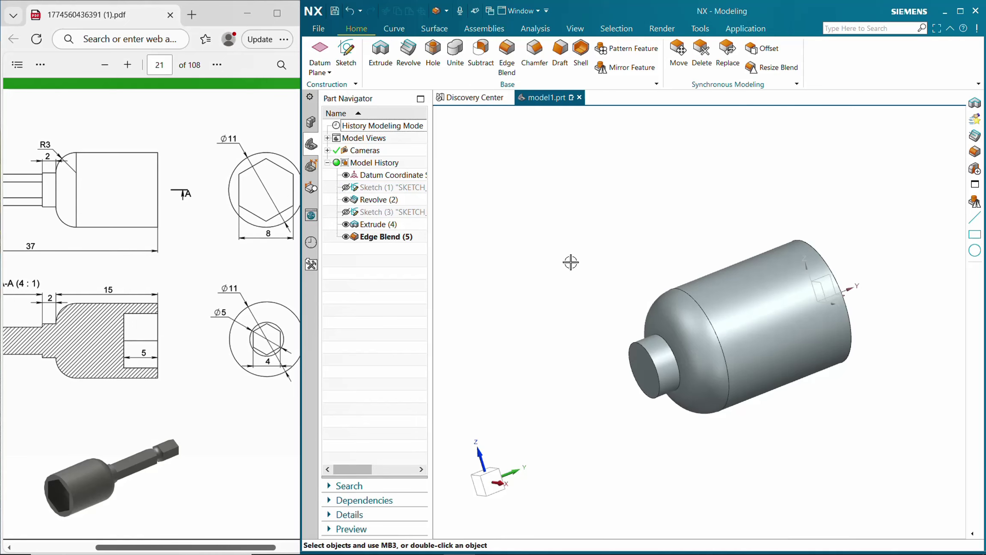
middle_drag(571, 262, 568, 287)
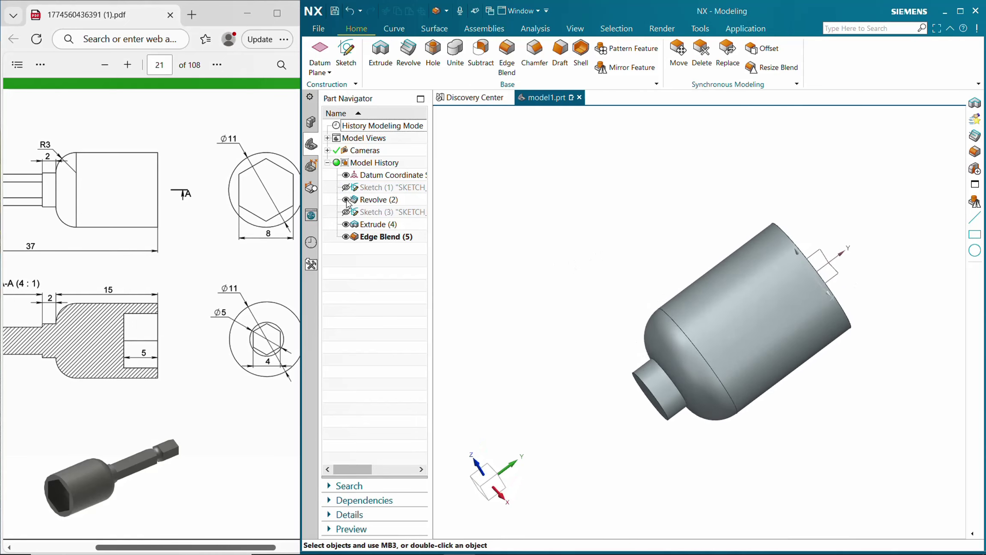
click(346, 175)
- Start a new sketch on the circular end face of the small collar
middle_drag(470, 235, 590, 231)
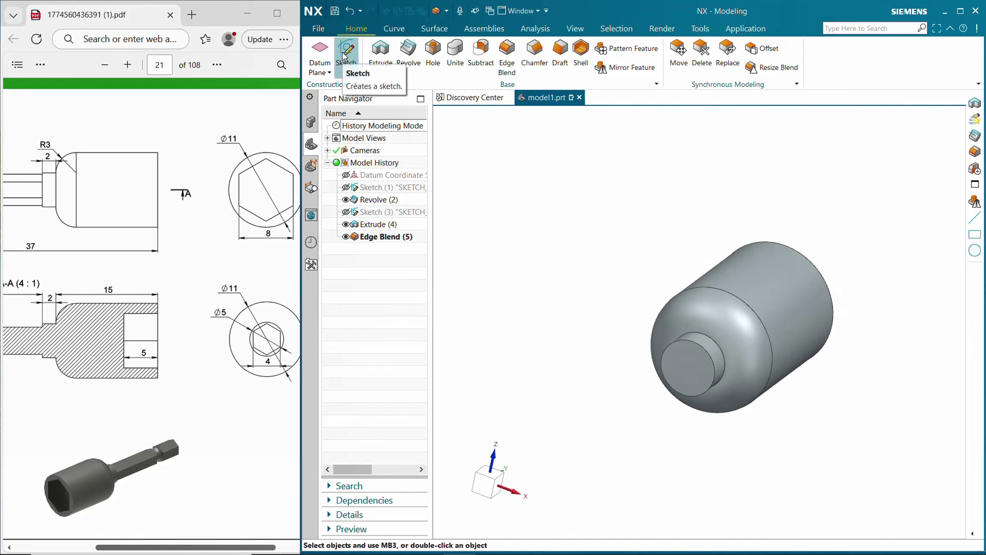
click(186, 387)
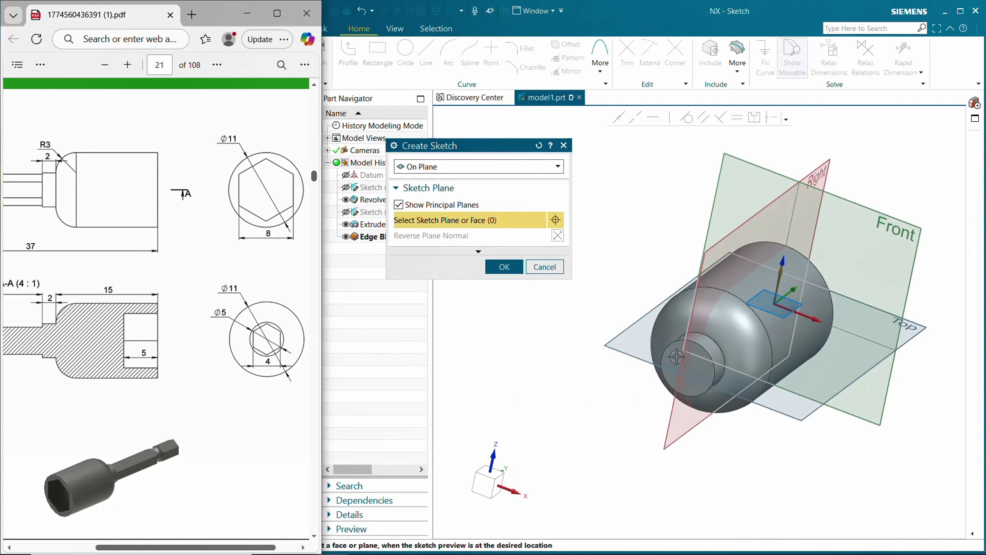
click(663, 401)
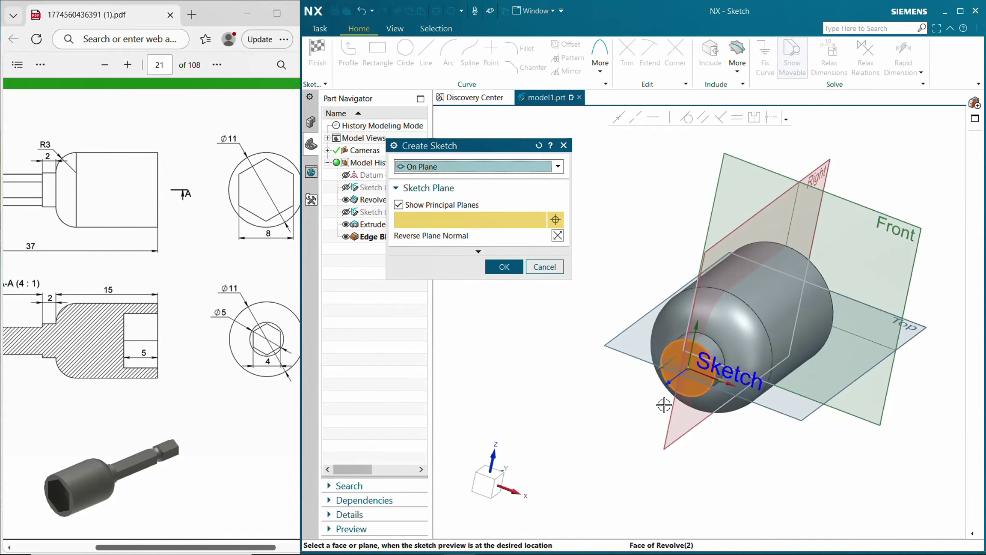
click(504, 267)
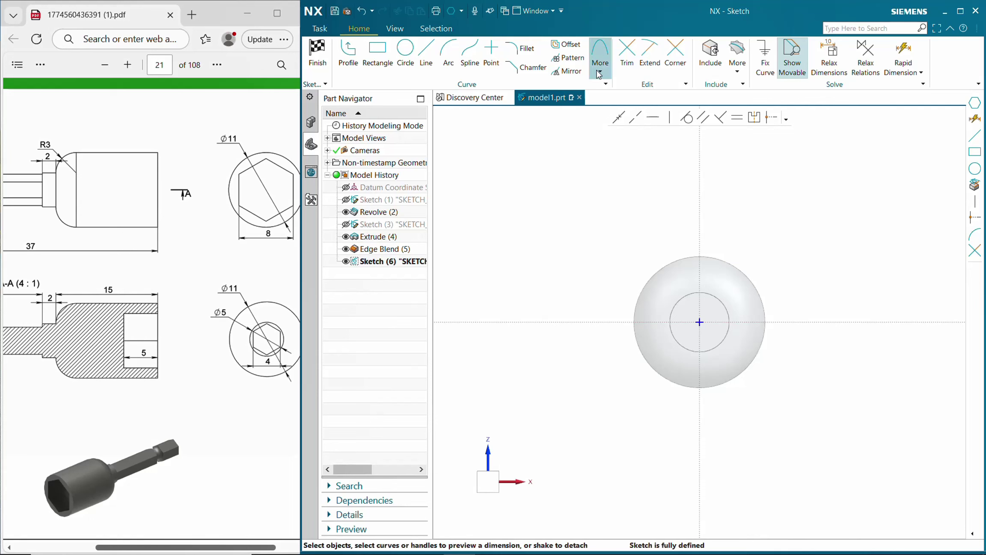
- Draw a six-sided polygon centred on the collar face with an inscribed radius of 2 mm and 0° rotation
click(599, 75)
click(608, 138)
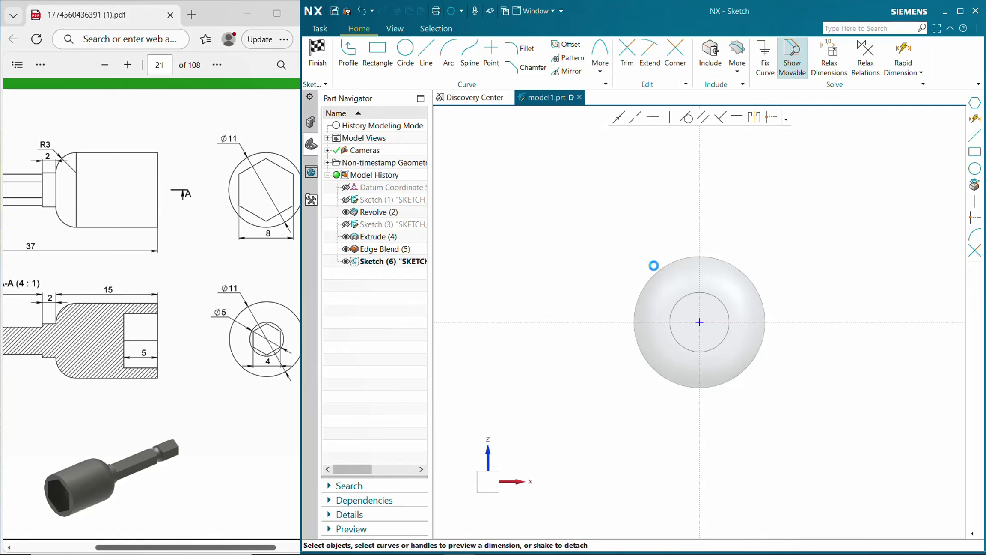
click(700, 322)
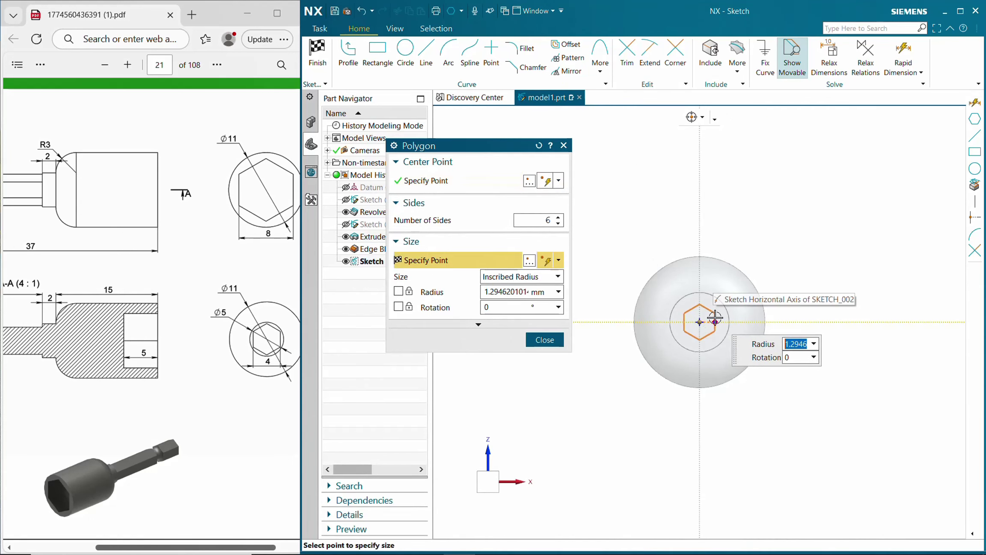
text(2)
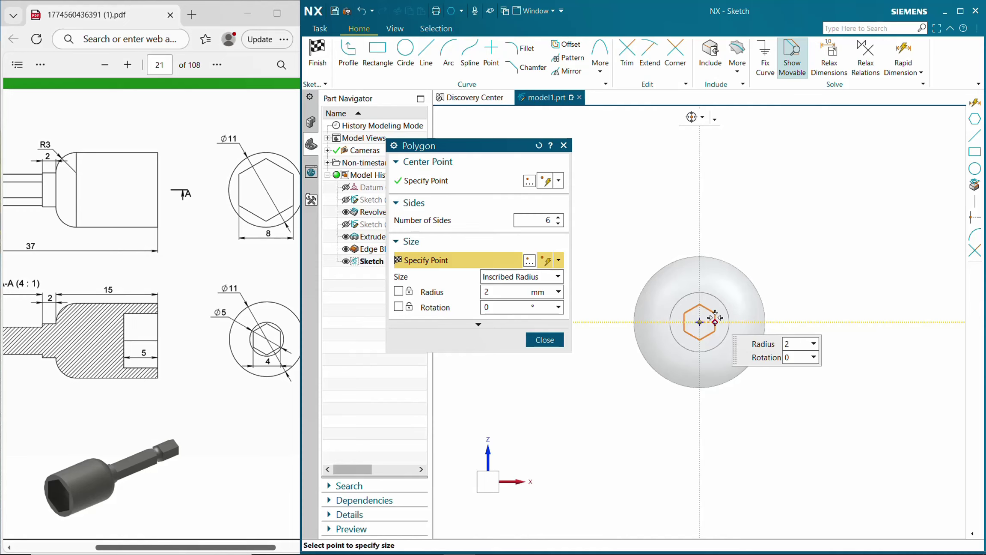
key(Tab)
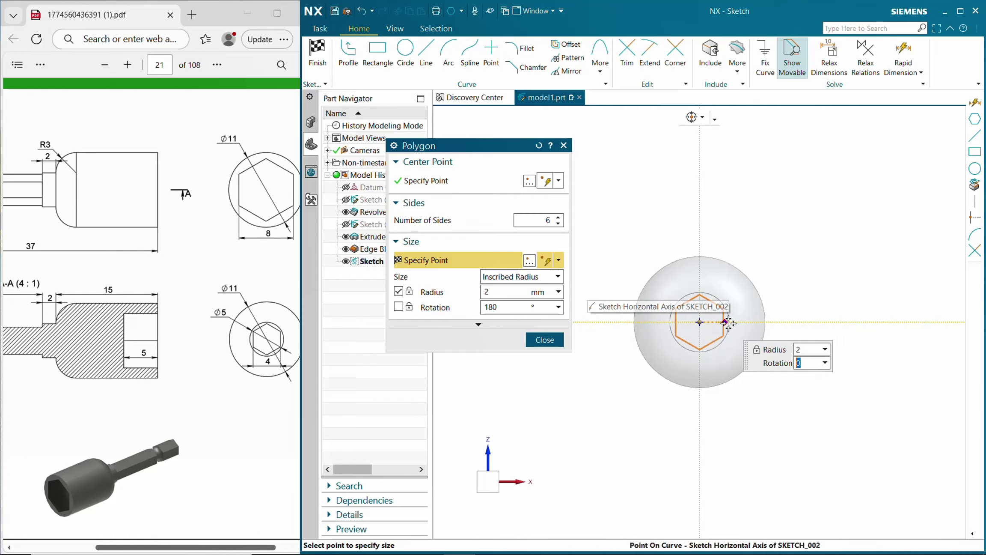
click(729, 322)
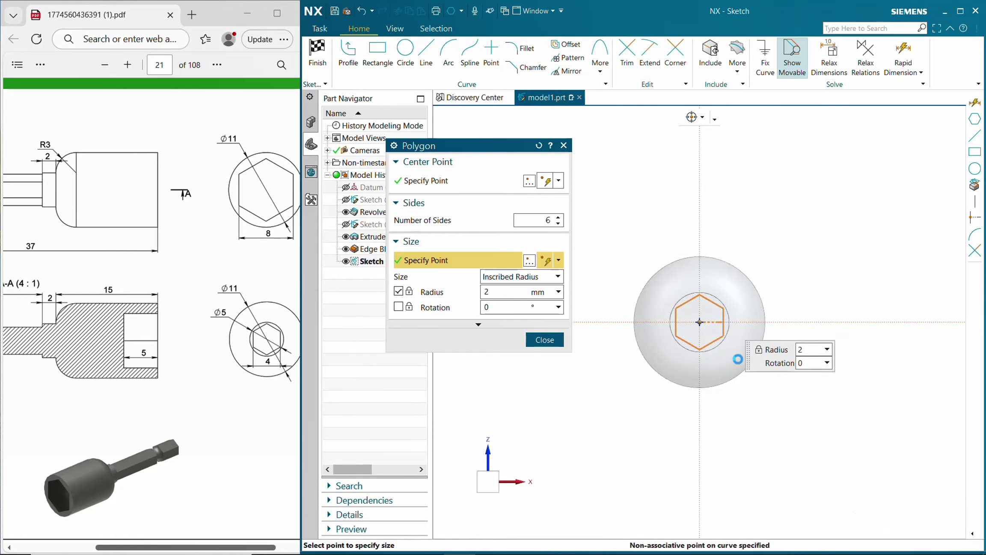
click(552, 349)
scroll(604, 366, up, 5)
scroll(616, 361, down, 5)
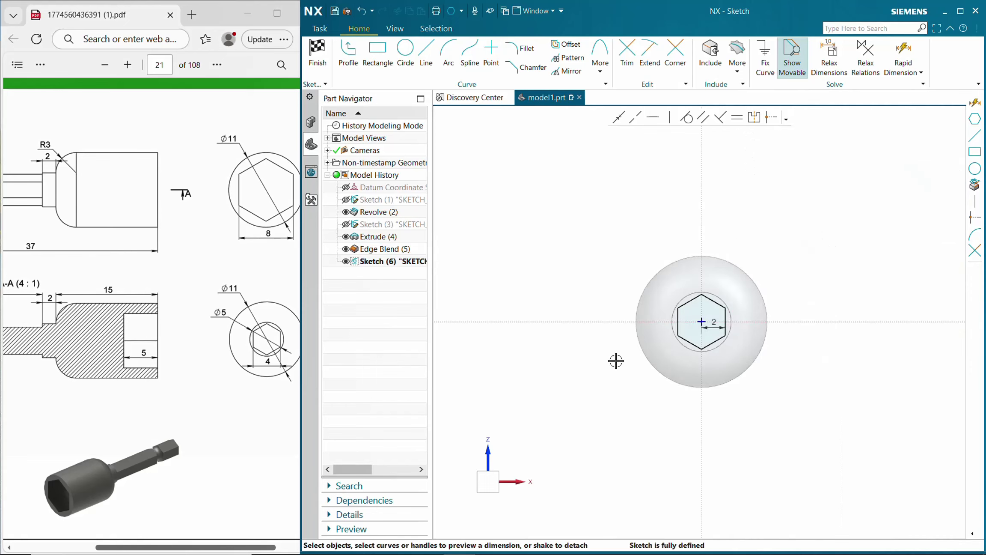
- Finish the sketch and extrude the collar-face hexagon 20 mm outward as the shank, united with the body
middle_drag(617, 361, 588, 382)
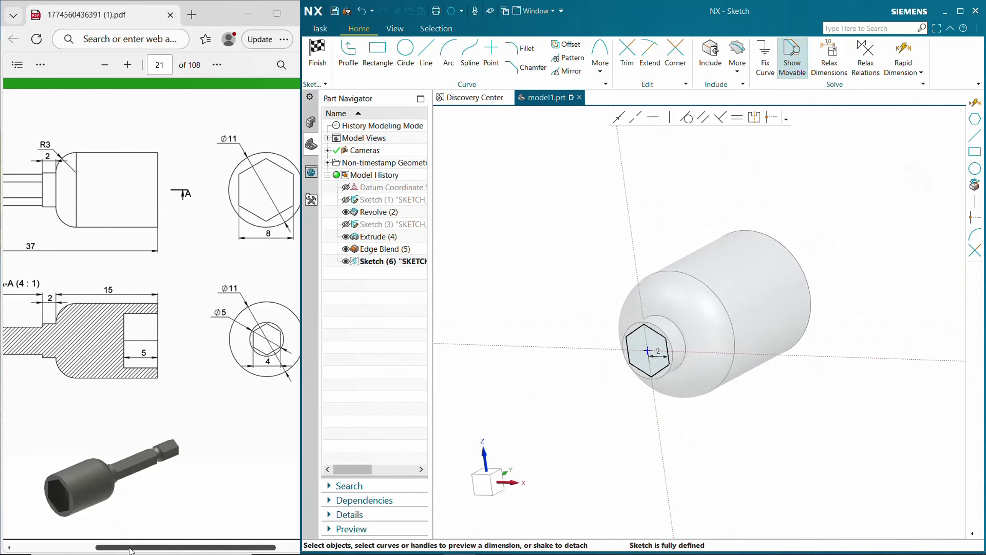
drag(131, 546, 60, 550)
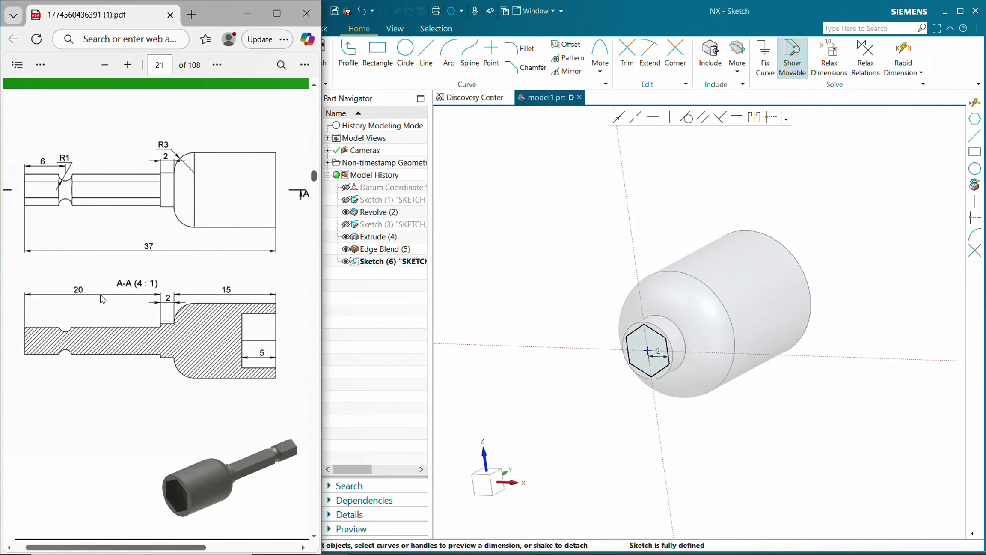
click(328, 67)
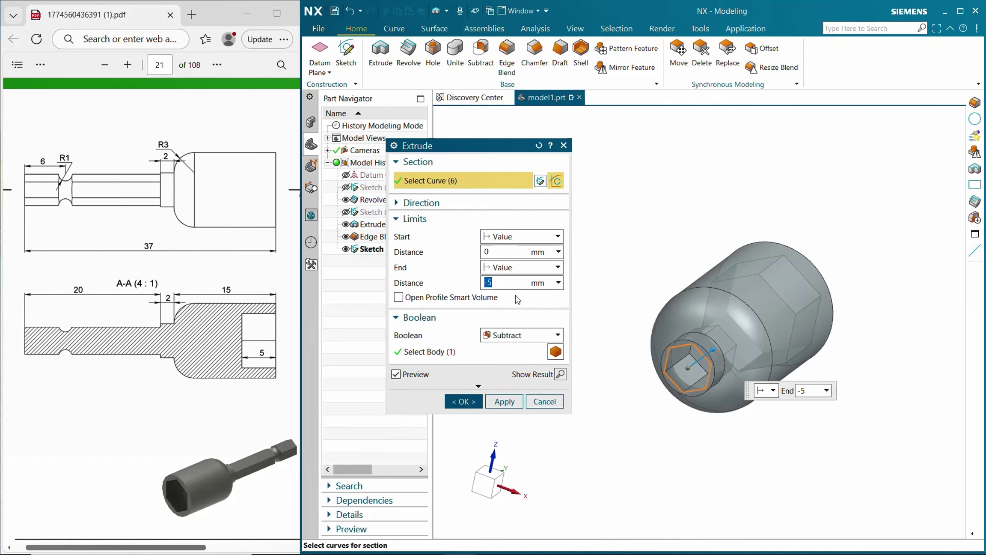
click(531, 336)
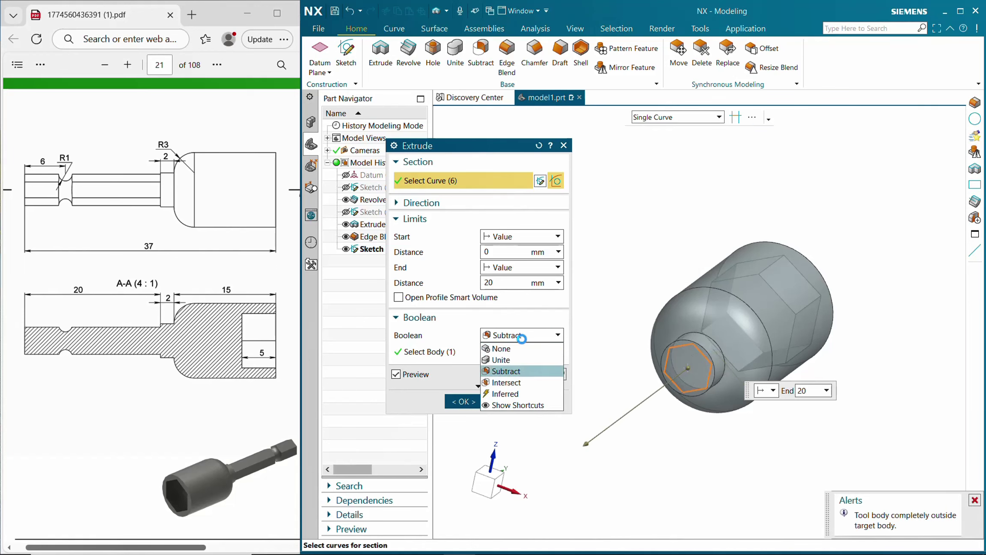
click(512, 360)
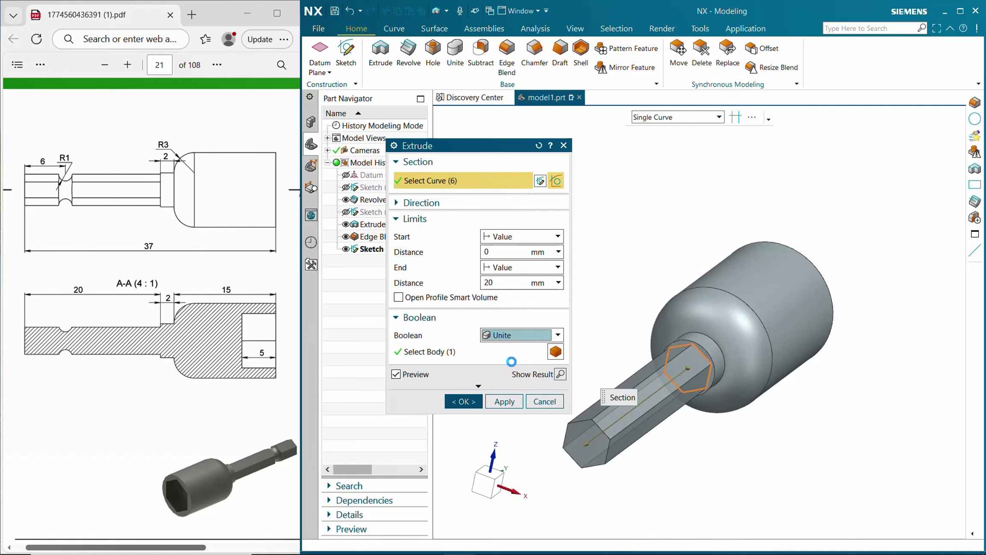
click(467, 402)
middle_drag(628, 313, 609, 302)
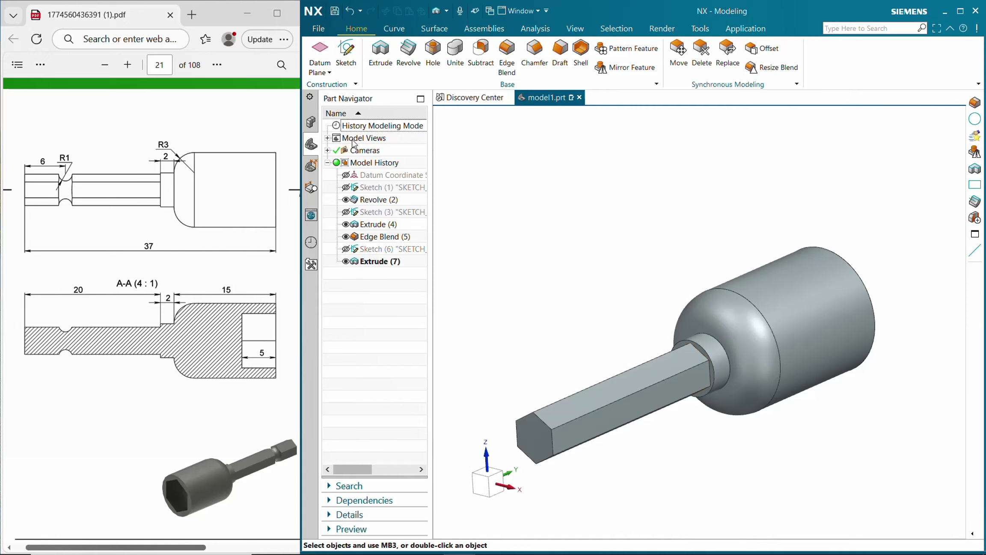
- Start a new sketch on the horizontal XY principal plane through the body's axis
click(346, 53)
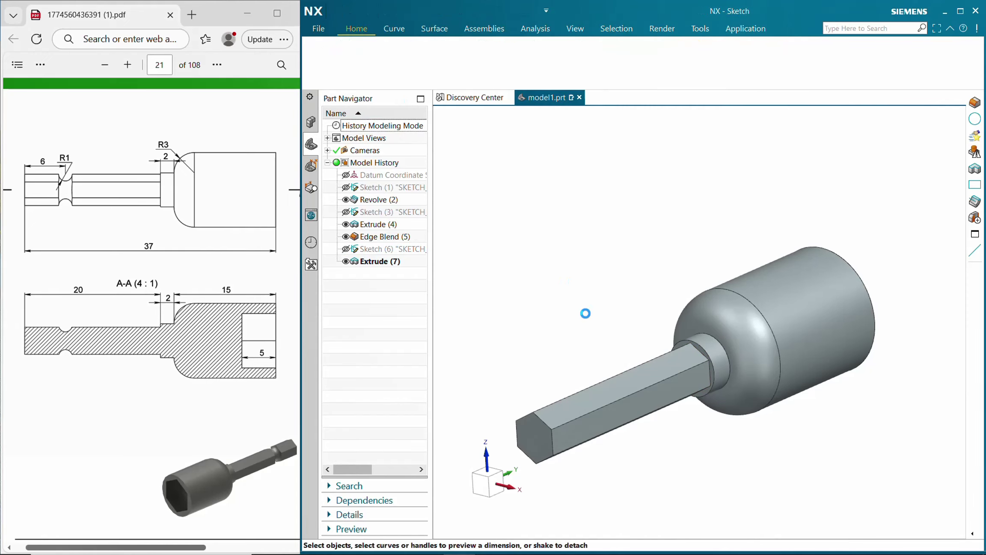
click(588, 327)
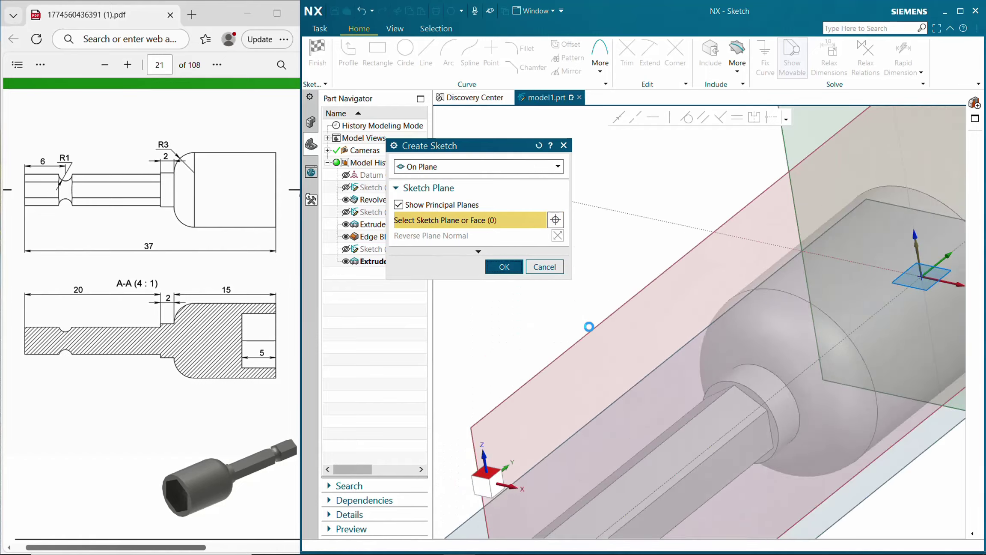
middle_click(588, 326)
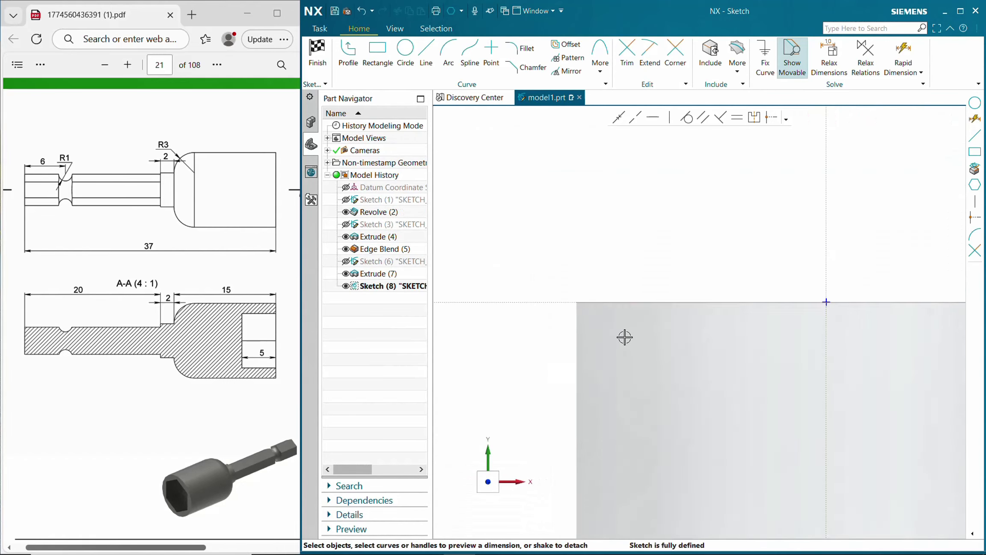
- Project the shank's outer long edge on the negative X side and its middle long edge into the sketch
scroll(673, 505, up, 5)
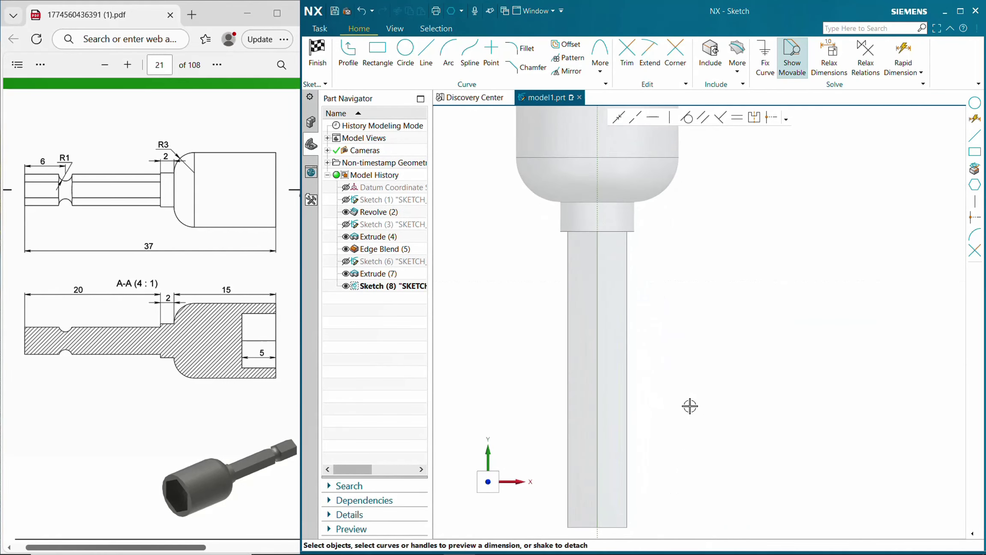
middle_drag(686, 406, 724, 335)
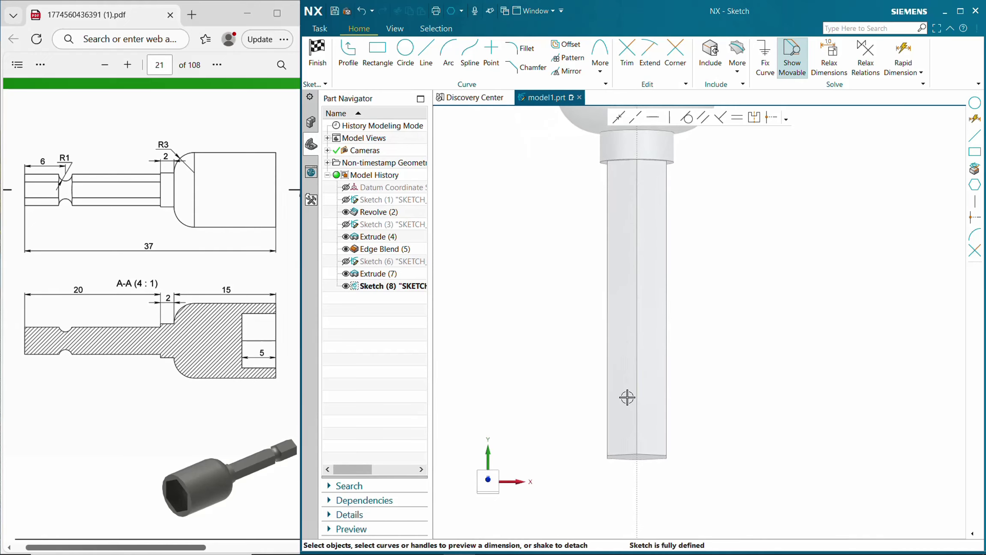
key(F8)
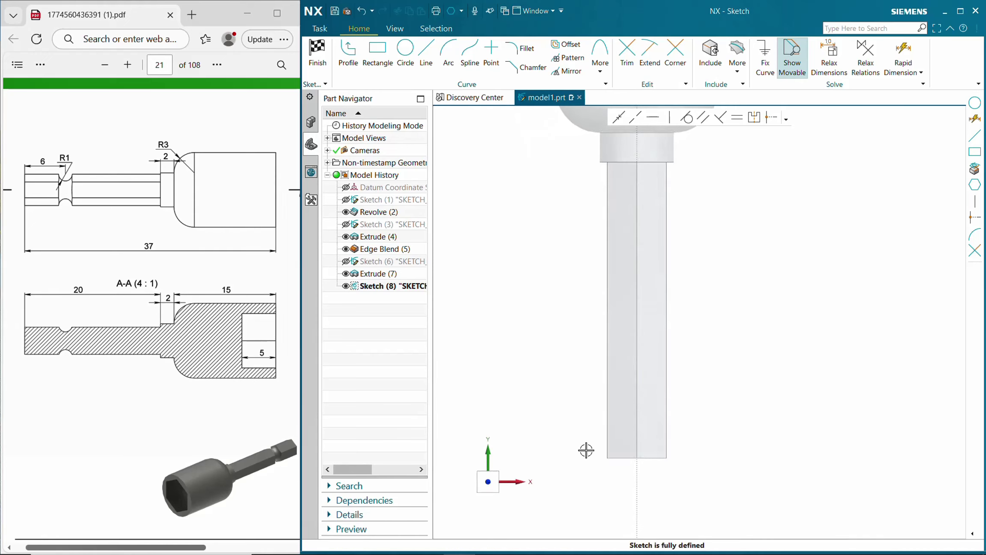
scroll(587, 451, down, 3)
scroll(589, 450, up, 5)
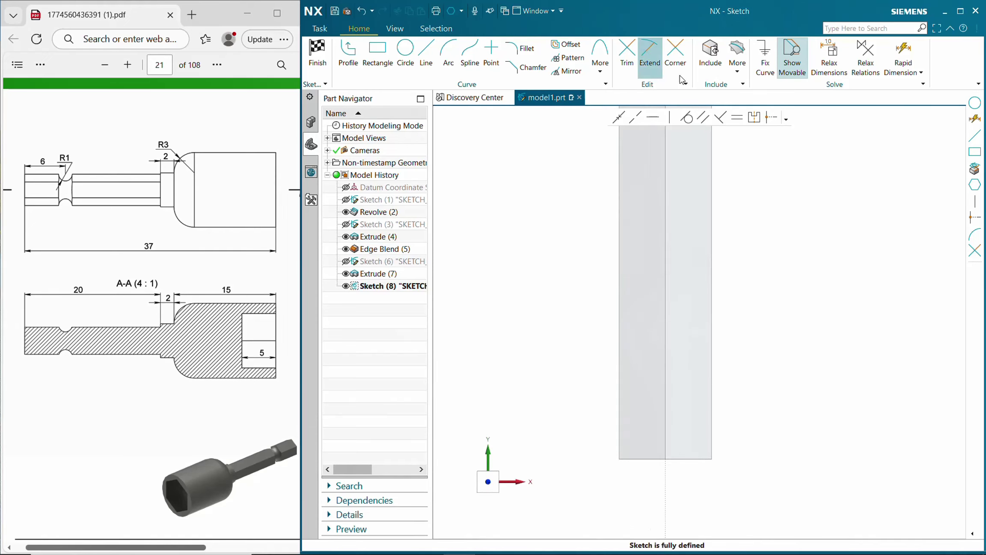
click(738, 72)
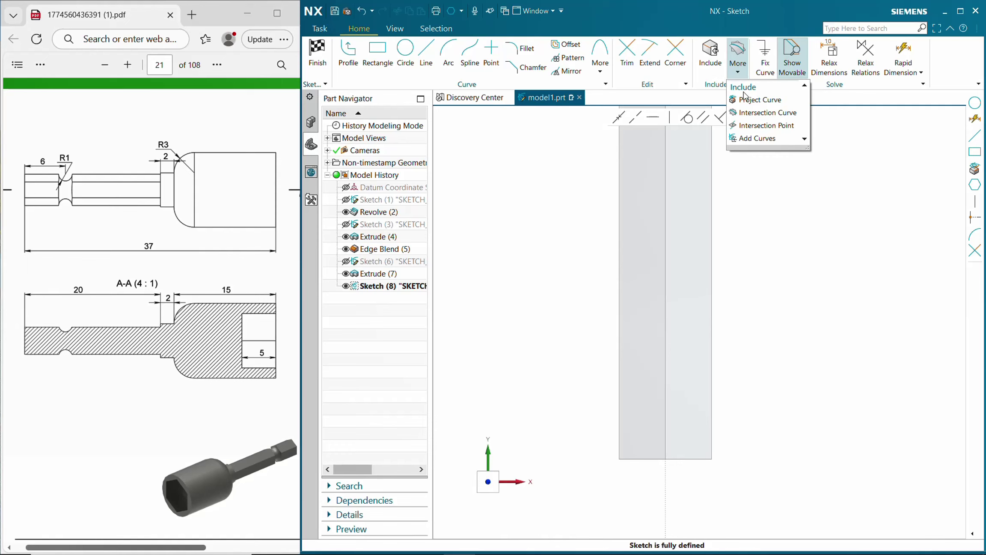
click(747, 101)
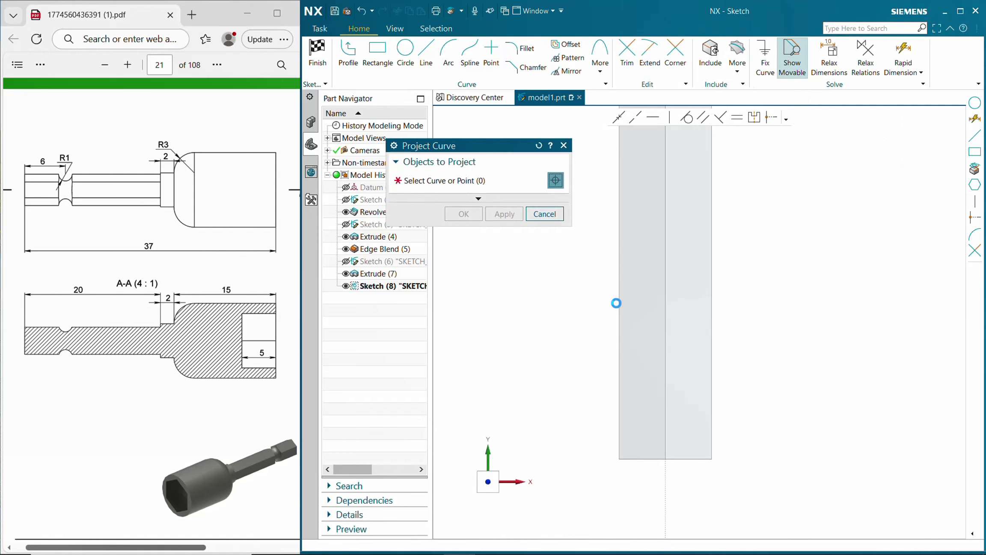
click(619, 288)
click(661, 304)
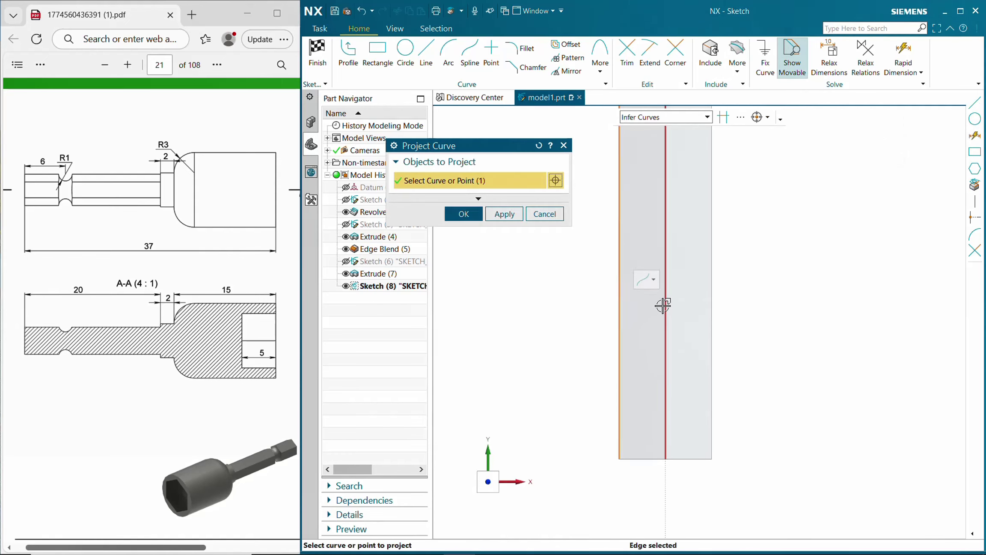
click(471, 215)
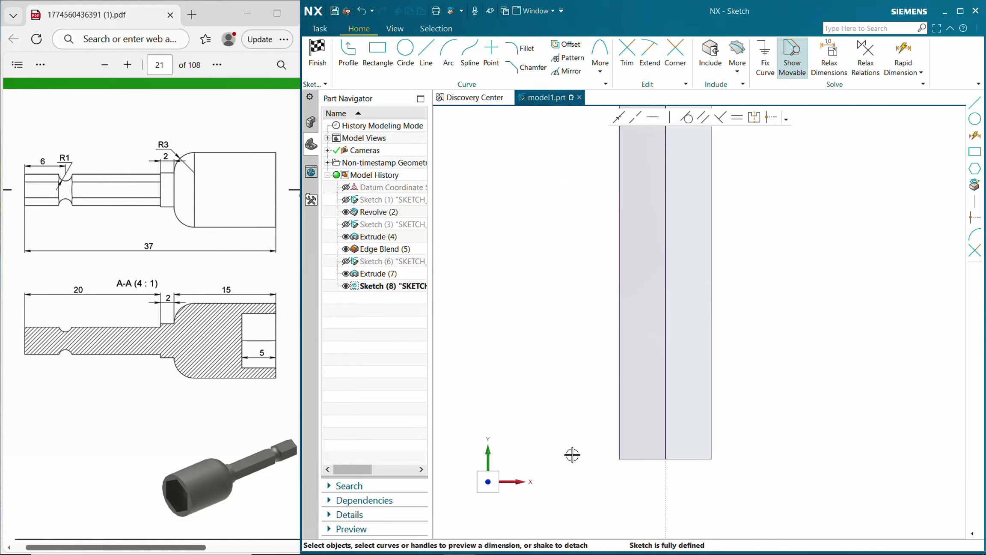
- Draw a 2 mm diameter circle centred on the projected outer edge near the shank's free end, with its diameter dimension placed beside it
click(405, 53)
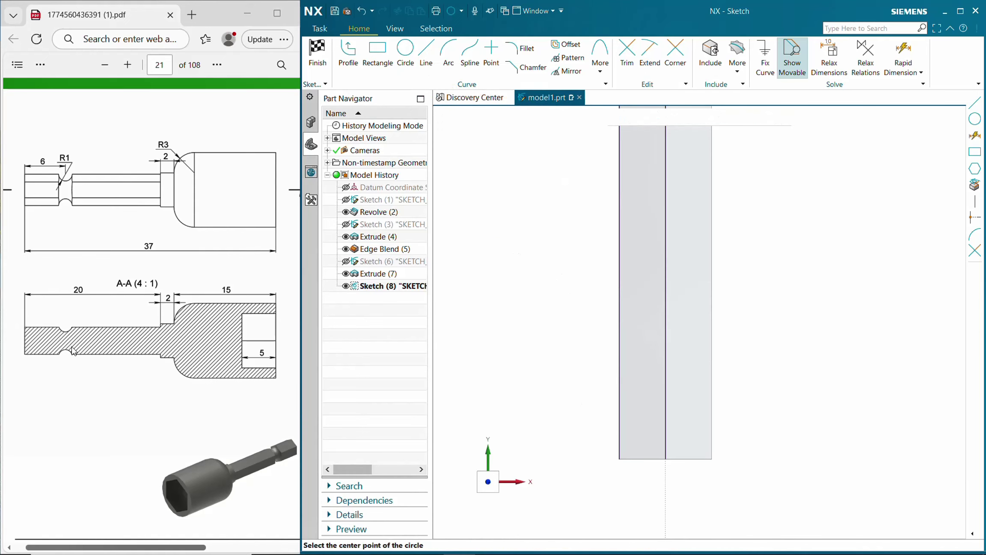
click(620, 367)
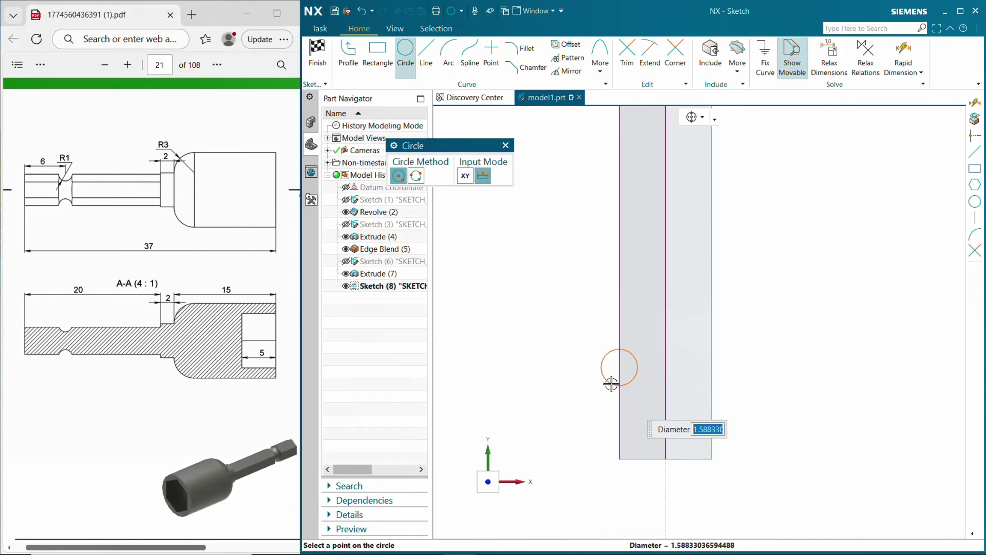
key(Return)
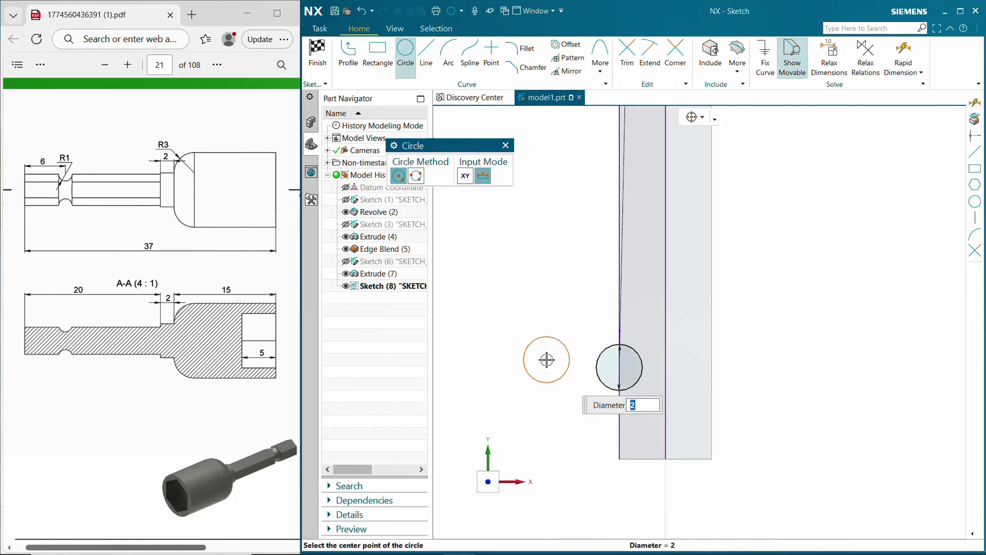
key(Escape)
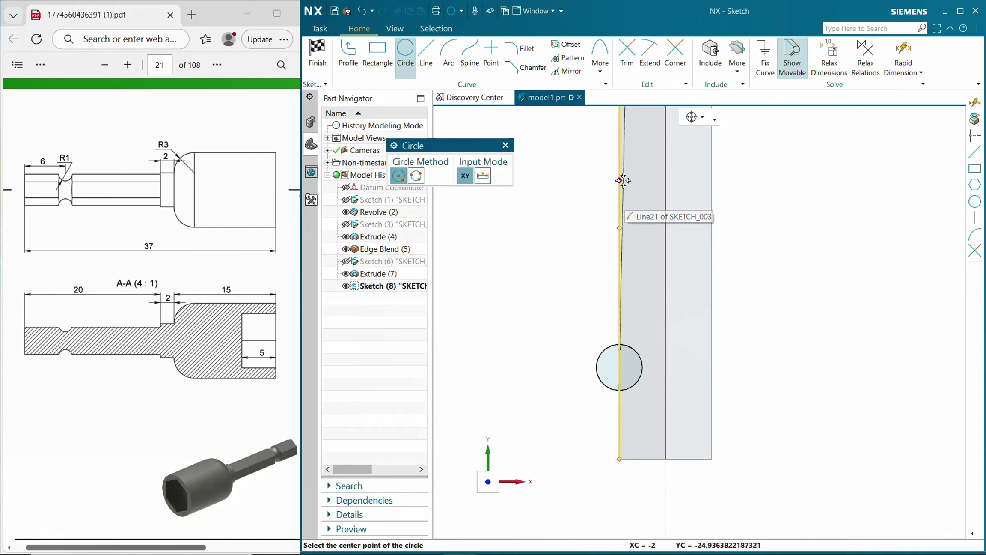
key(Escape)
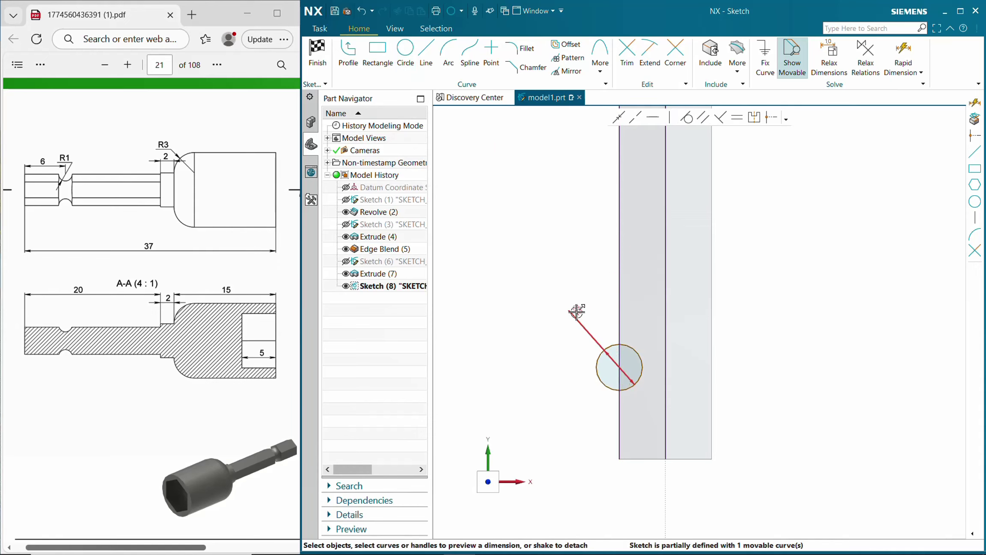
click(577, 312)
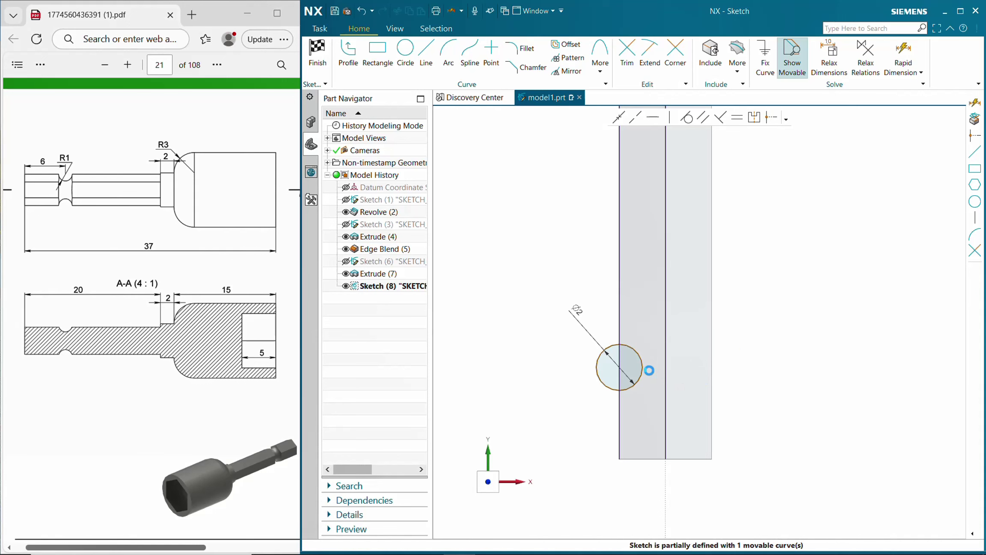
- Add a vertical dimension of 6 mm from the circle's centre to the shank's free end and finish the sketch
click(515, 293)
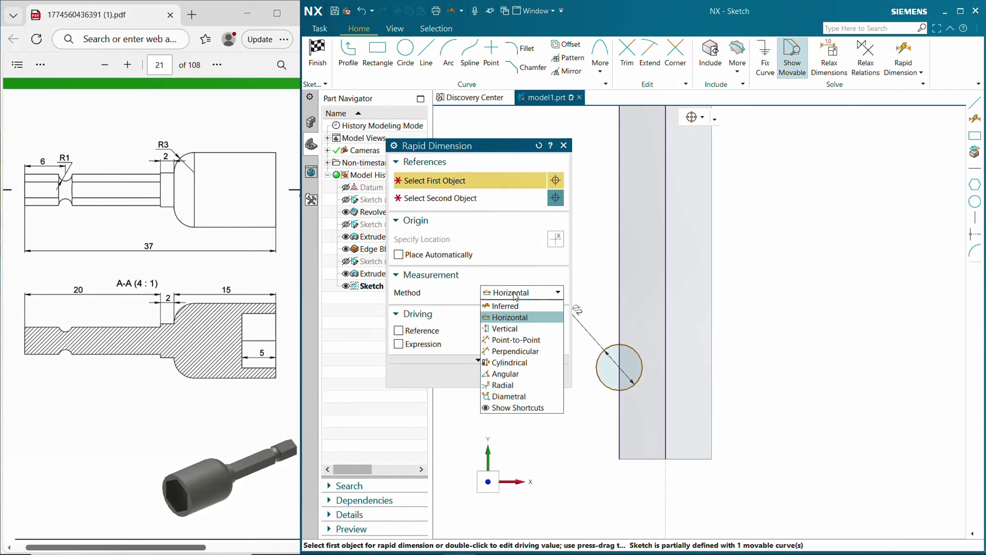
click(507, 328)
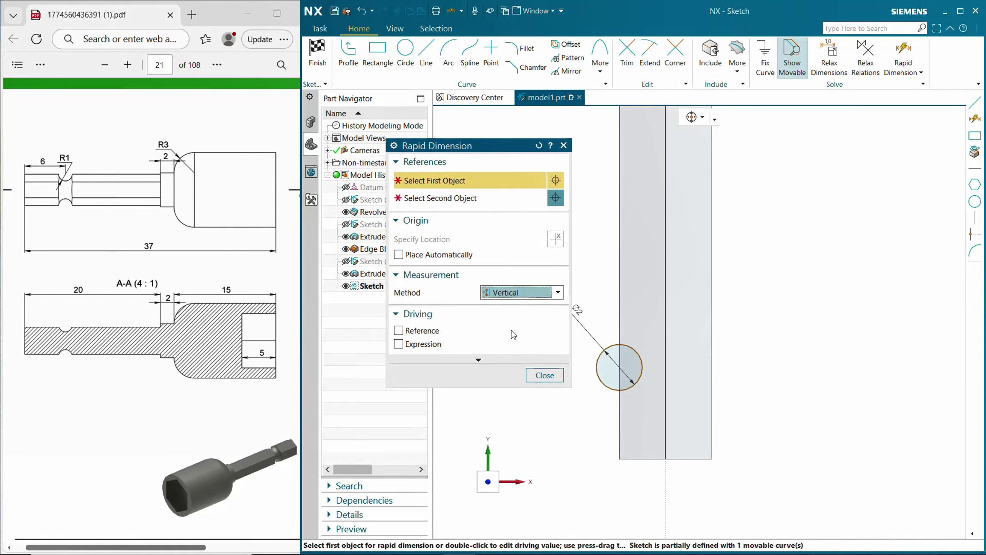
click(621, 366)
click(619, 454)
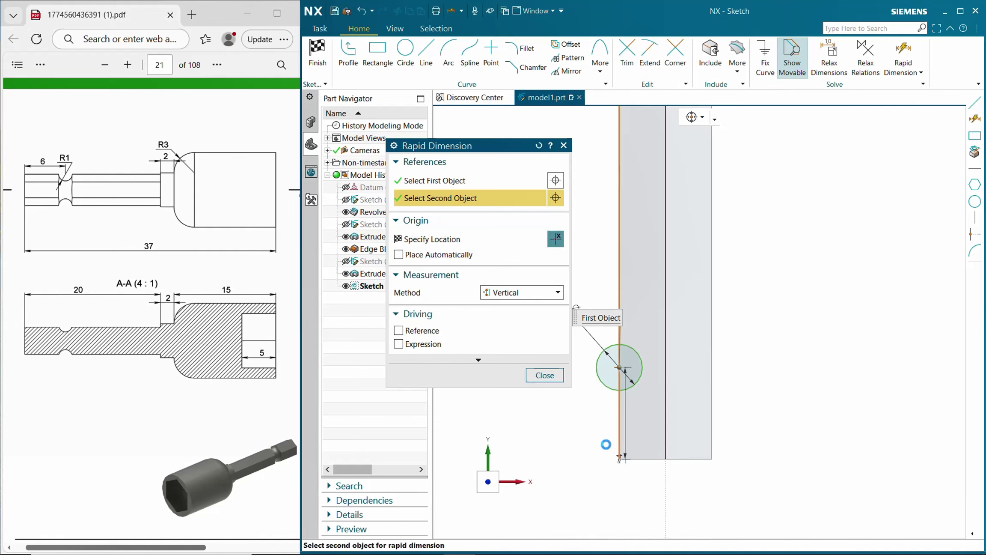
click(587, 435)
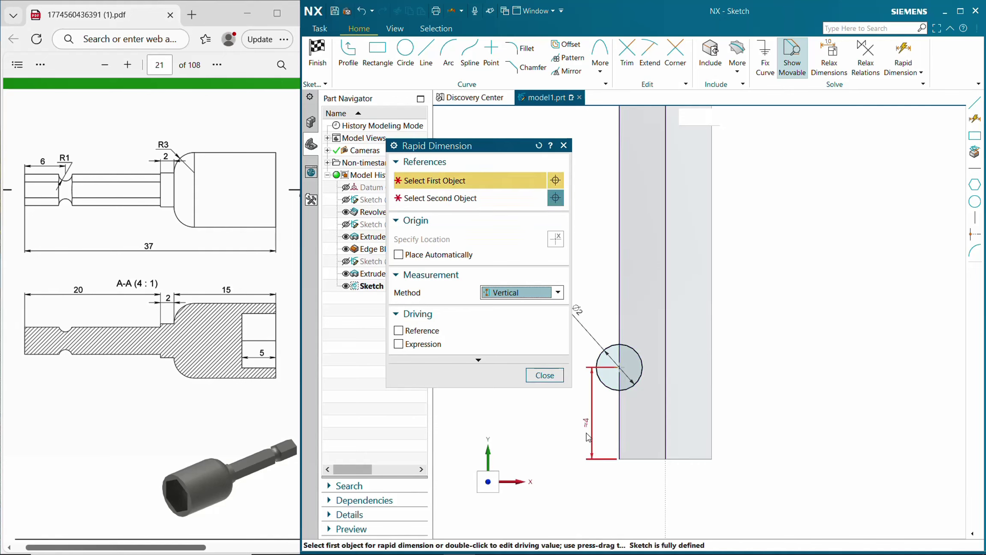
key(Escape)
double_click(588, 420)
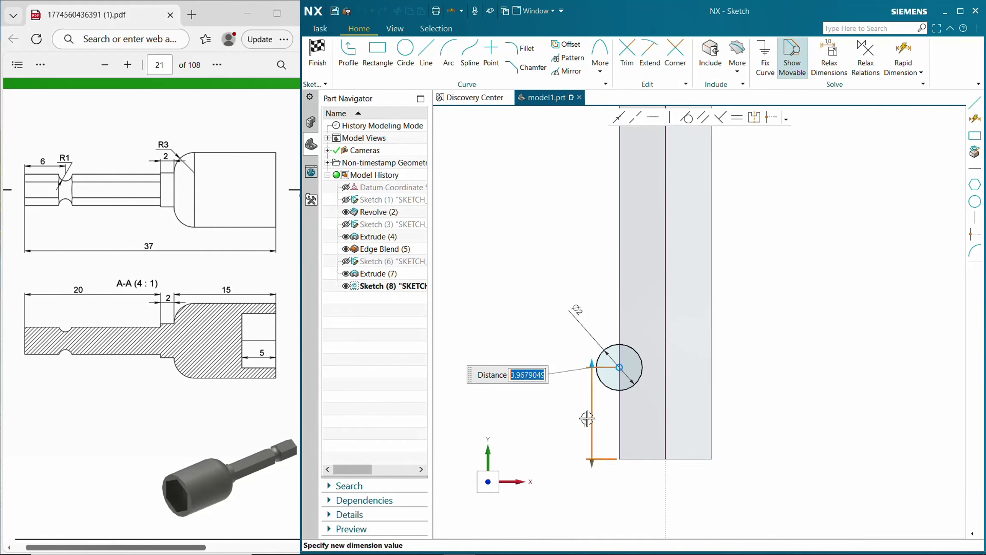
key(Return)
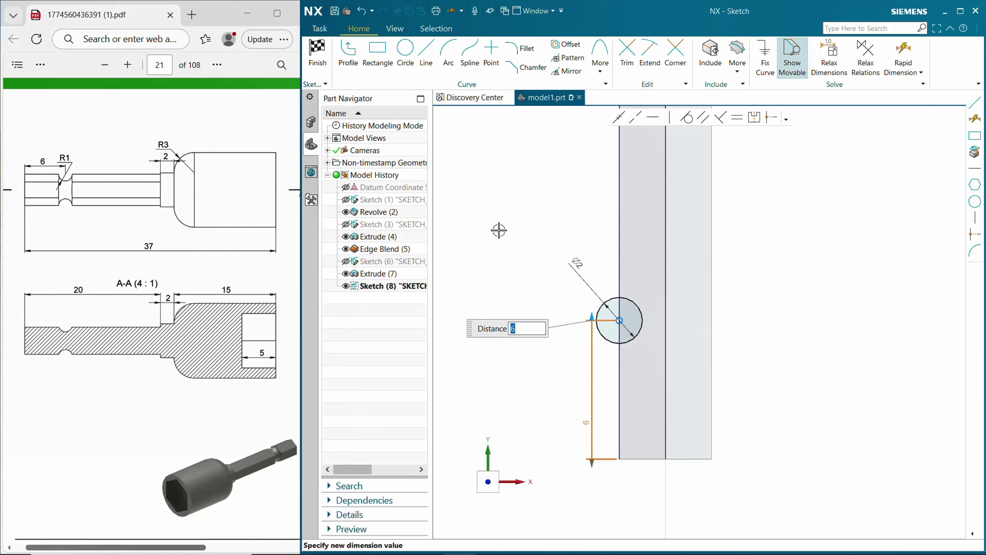
click(329, 70)
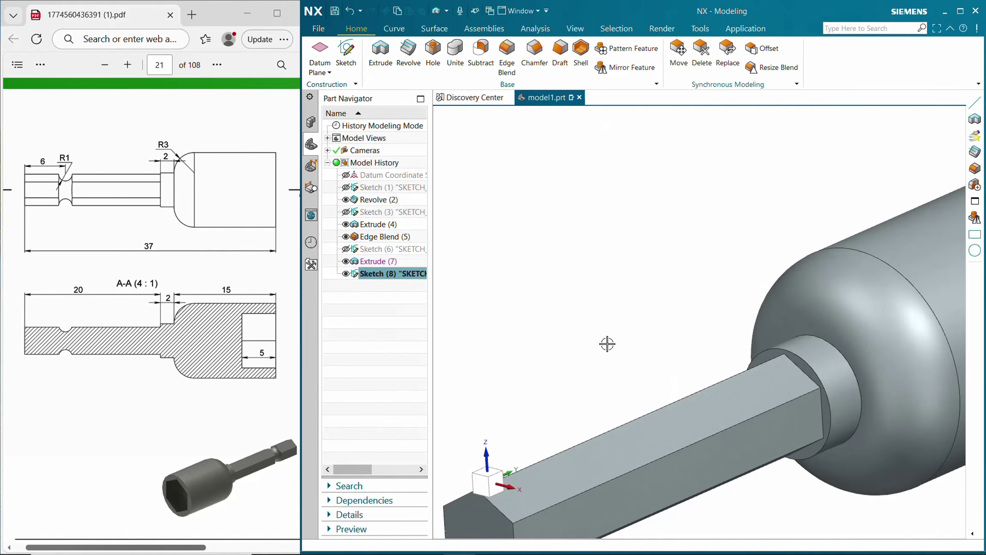
- Revolve the groove circle 360° about the datum coordinate system's Y axis, subtracting it from the body to cut the groove around the hexagonal shank
scroll(619, 337, up, 2)
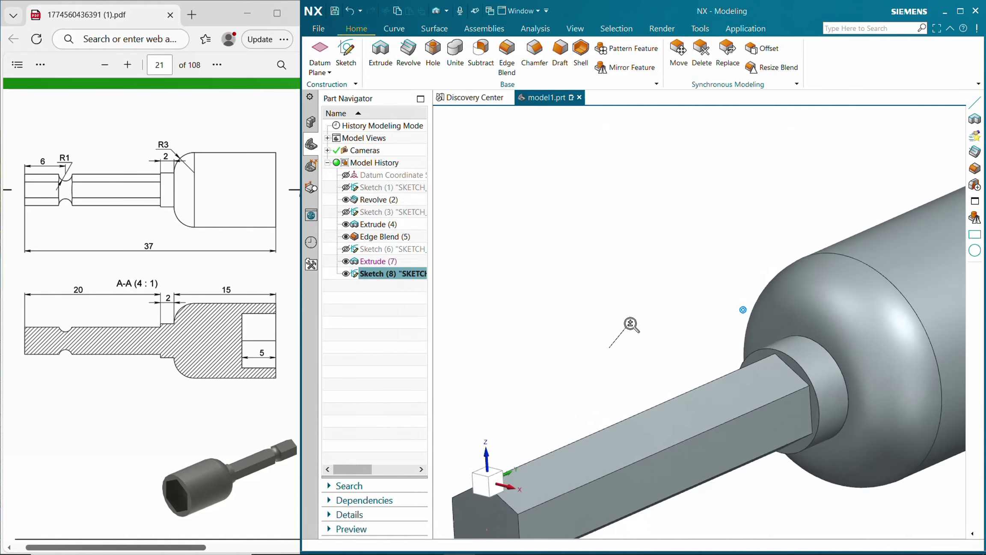
shift+middle_drag(634, 314, 689, 207)
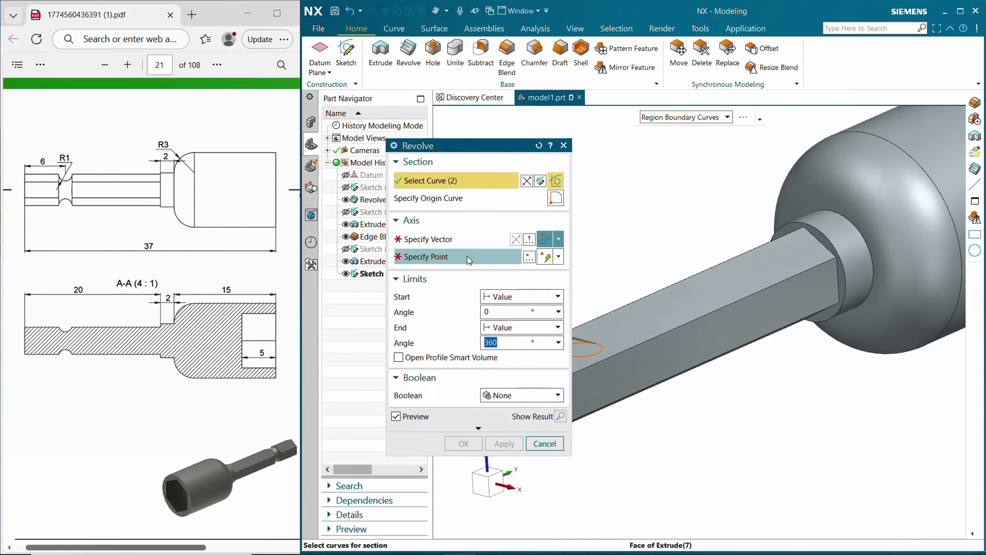
click(454, 239)
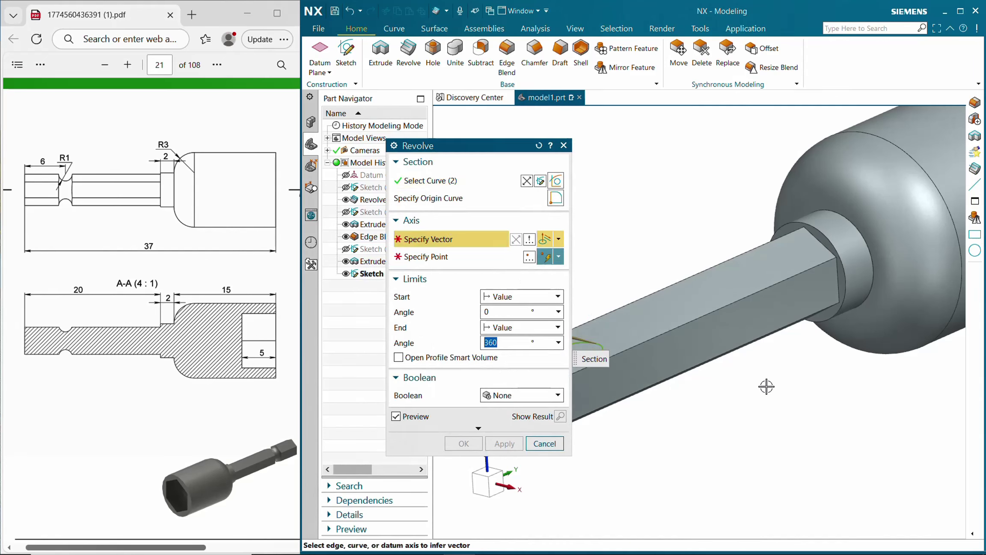
scroll(790, 387, up, 3)
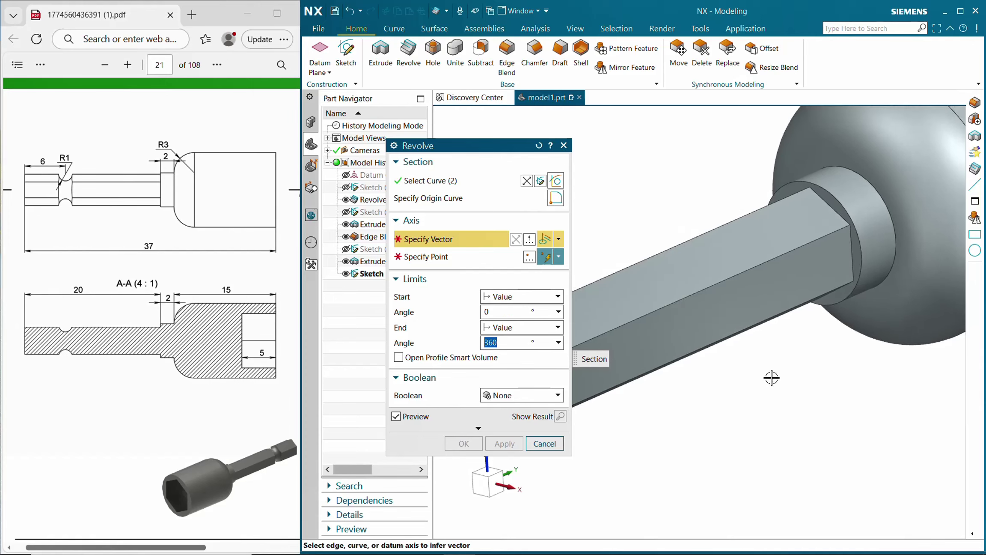
shift+middle_drag(772, 379, 967, 328)
scroll(671, 377, down, 5)
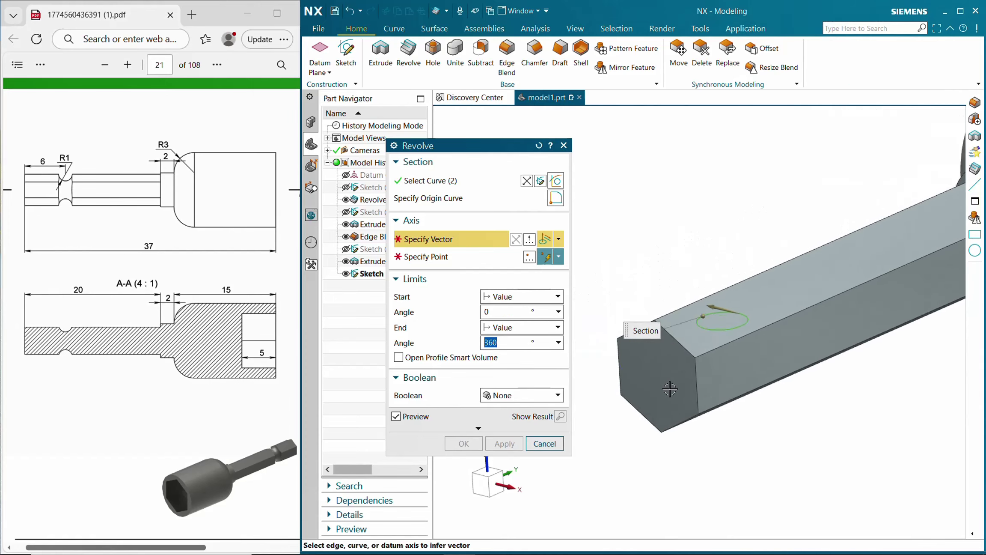
scroll(668, 388, up, 4)
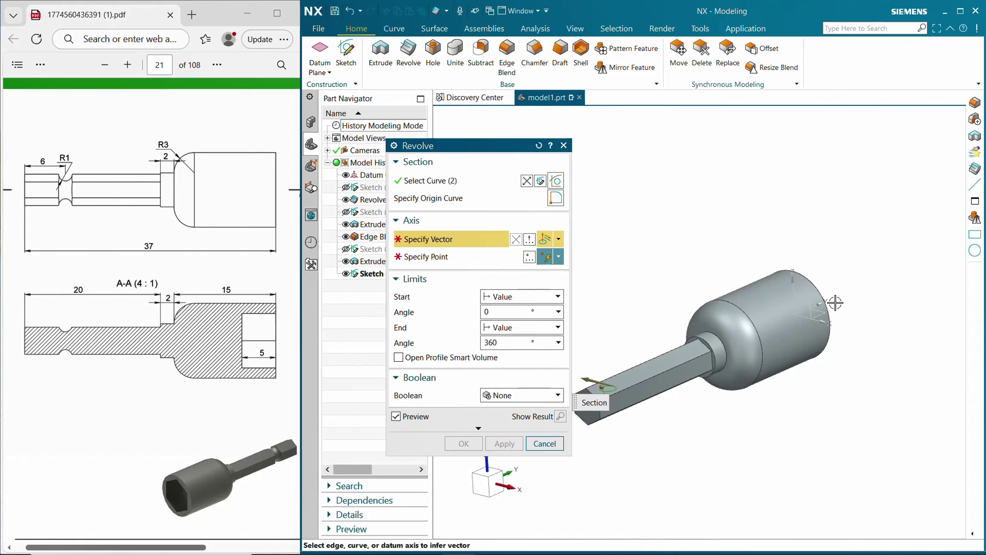
click(820, 302)
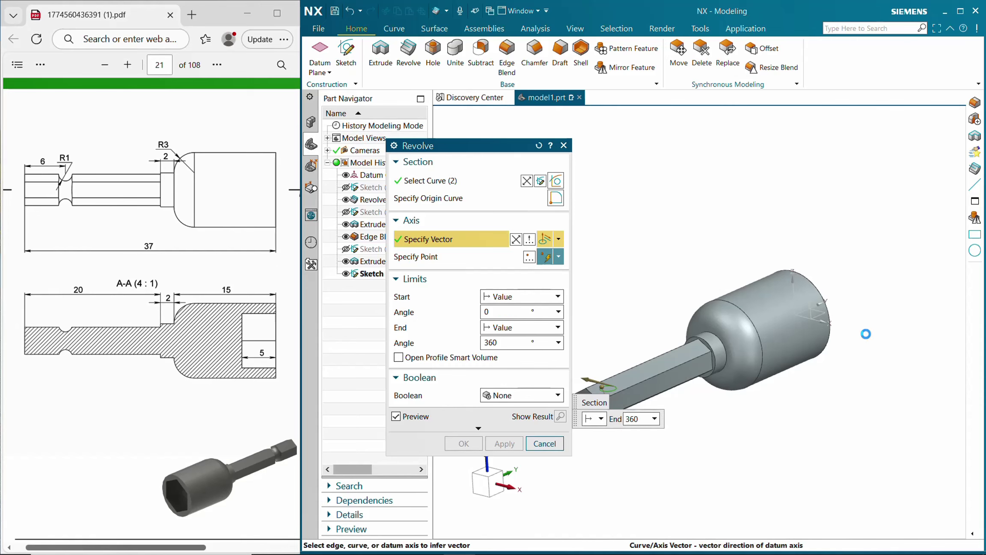
click(519, 394)
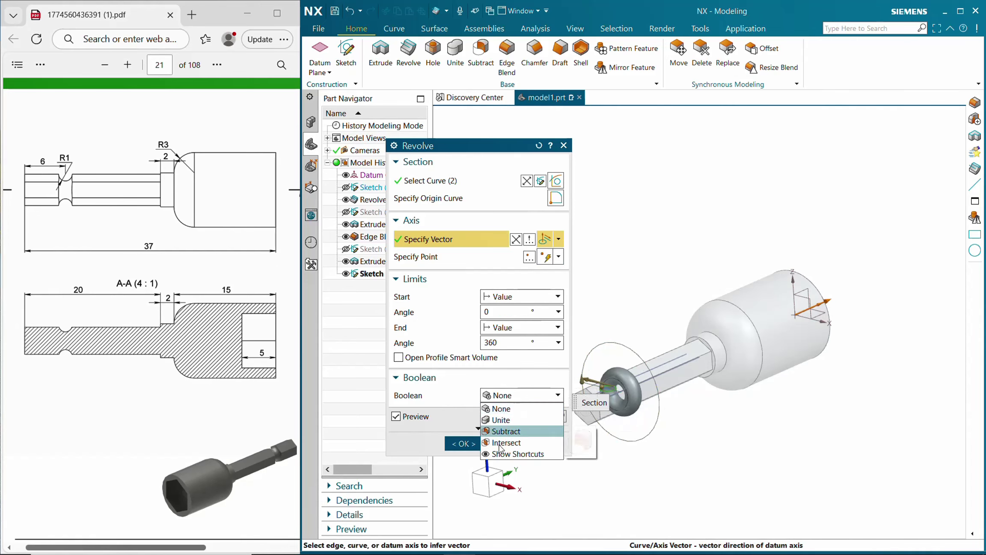
click(505, 431)
middle_click(676, 456)
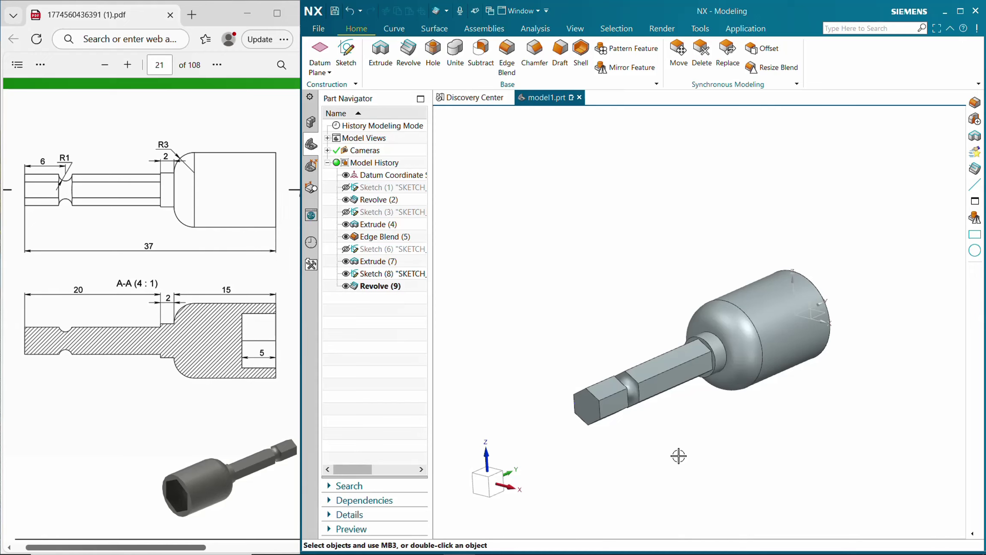
- Hide the datum coordinate system and the groove circle's sketch, leaving only the solid bit displayed with its hexagonal socket facing the viewer
middle_drag(679, 456, 632, 438)
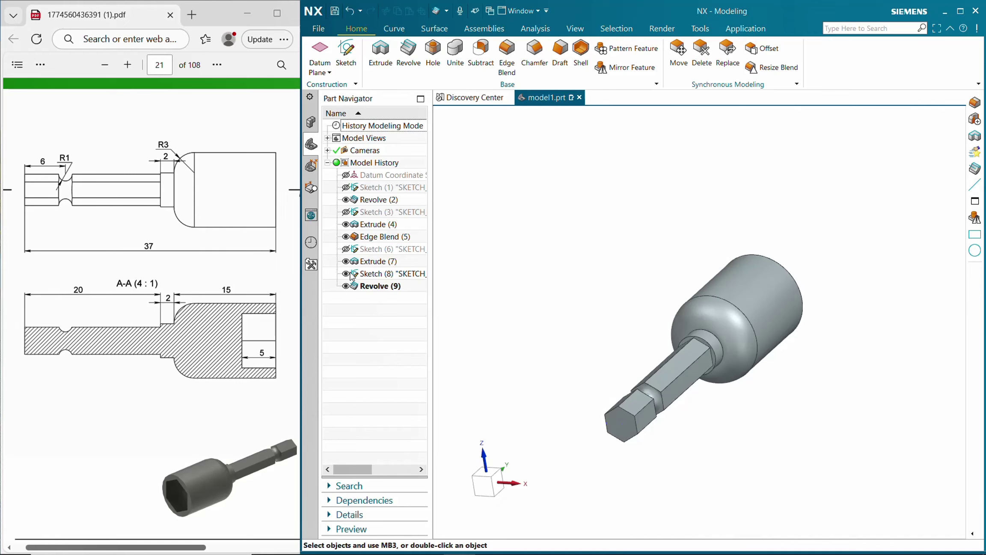
middle_drag(606, 292, 711, 406)
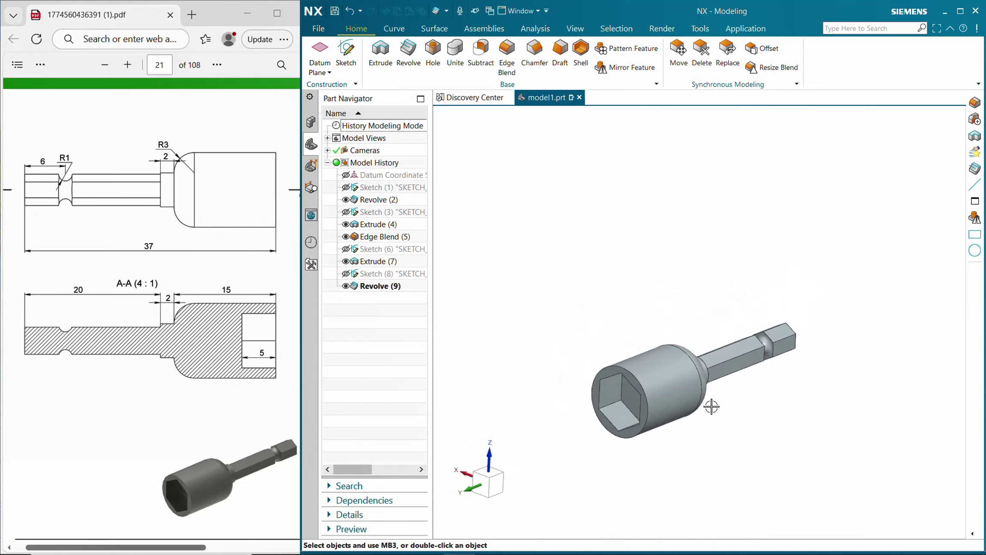